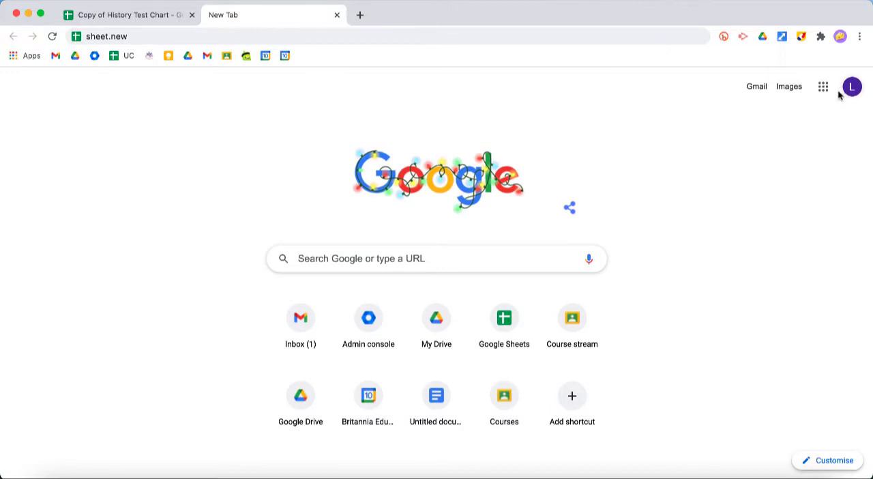
- Create a new blank spreadsheet by going to sheet.new
{"action": "left_click", "coordinate": [824, 88]}
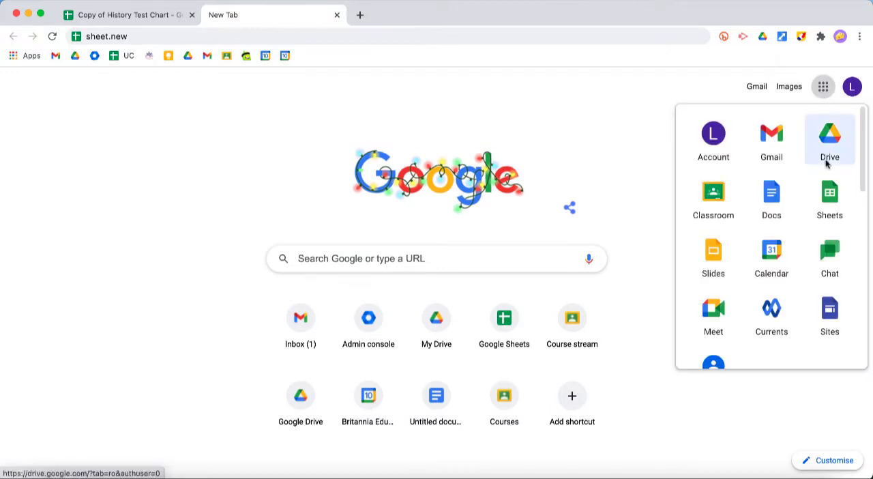
{"action": "left_click", "coordinate": [485, 38]}
{"action": "key", "text": "Return"}
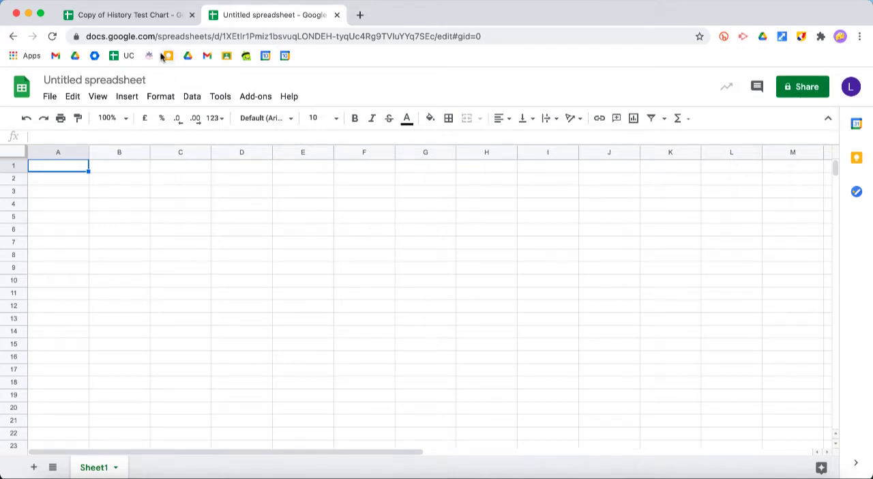
- Switch to the Copy of History Test Chart spreadsheet and examine the scores by test column and across the first student's row
{"action": "left_click", "coordinate": [131, 17]}
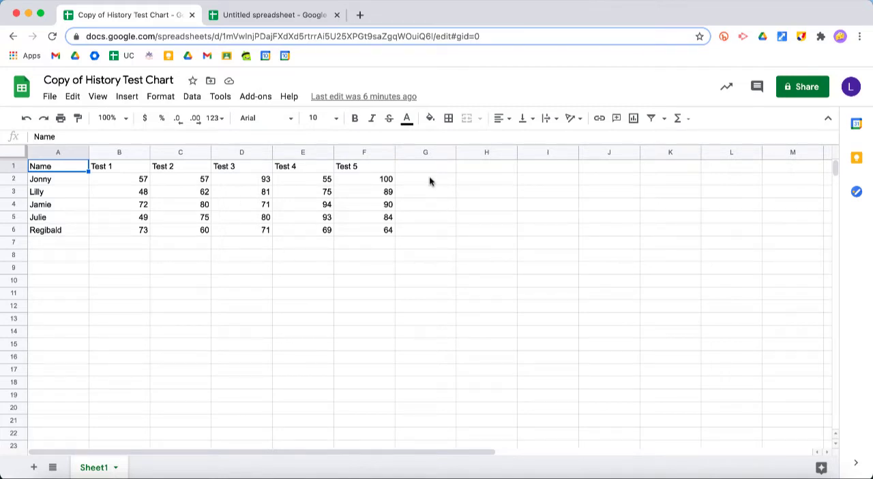
{"action": "left_click", "coordinate": [447, 181]}
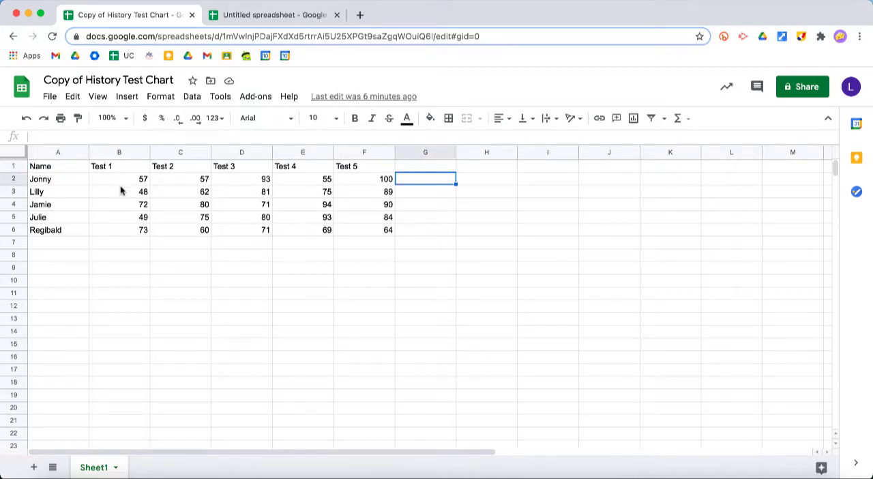
{"action": "left_click_drag", "start_coordinate": [119, 179], "coordinate": [118, 231]}
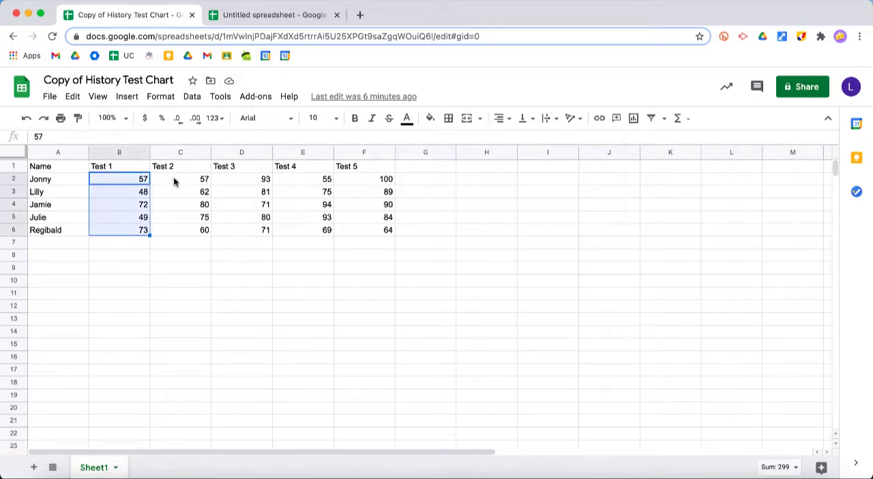
{"action": "left_click_drag", "start_coordinate": [173, 179], "coordinate": [173, 230]}
{"action": "left_click_drag", "start_coordinate": [246, 180], "coordinate": [247, 230]}
{"action": "left_click", "coordinate": [325, 181]}
{"action": "left_click_drag", "start_coordinate": [324, 182], "coordinate": [325, 230]}
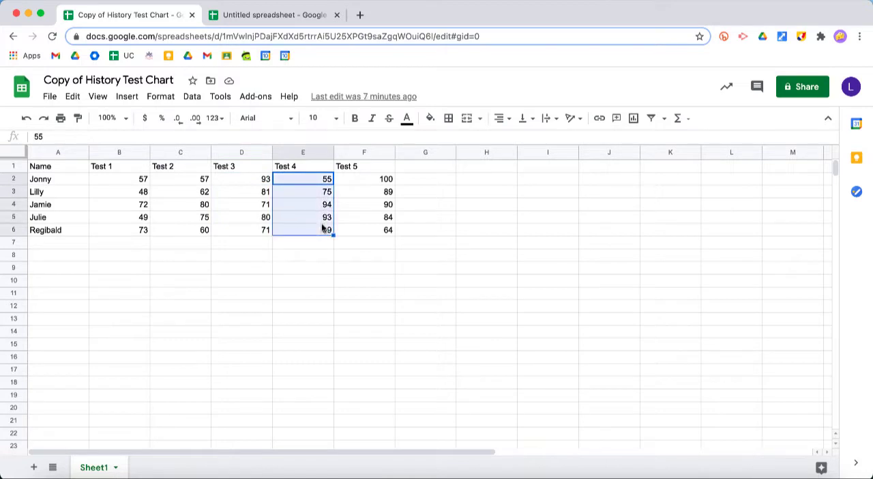
{"action": "left_click_drag", "start_coordinate": [140, 179], "coordinate": [374, 179]}
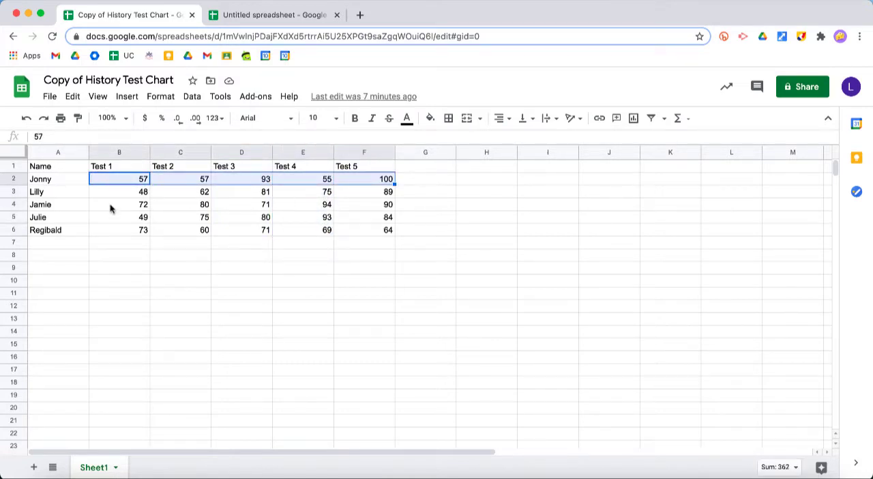
- Insert the AVERAGE function in G2 over the first student's five scores, B2:F2
{"action": "left_click", "coordinate": [447, 181]}
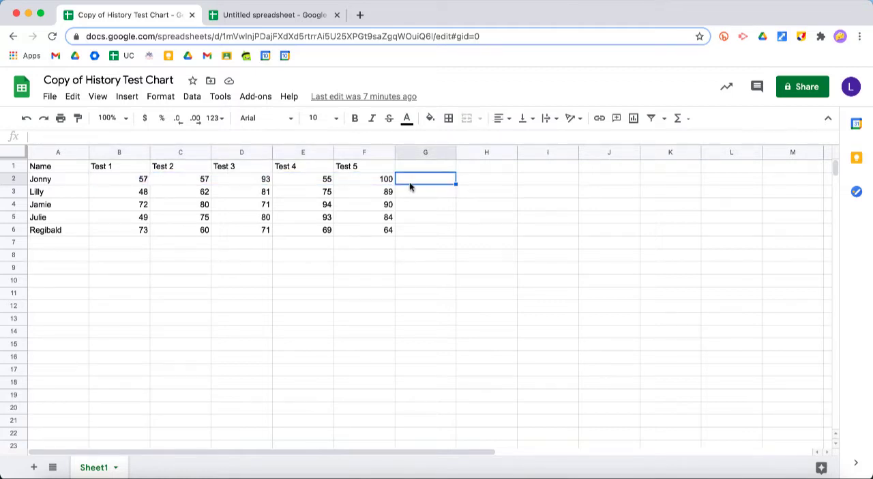
{"action": "left_click", "coordinate": [678, 119]}
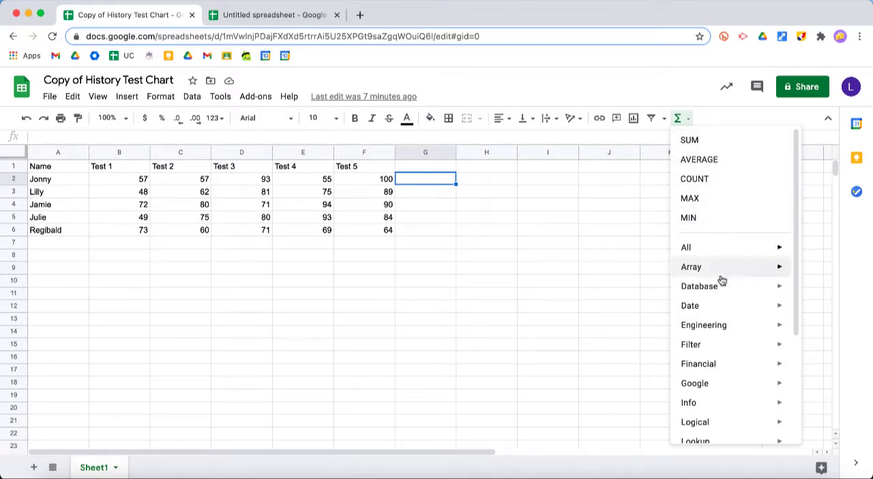
{"action": "scroll", "coordinate": [721, 293], "scroll_direction": "down", "scroll_amount": 4}
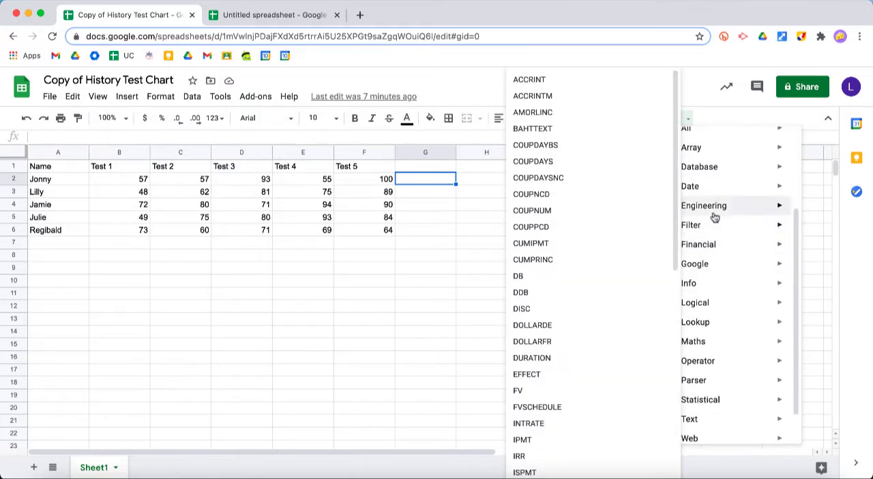
{"action": "mouse_move", "coordinate": [719, 329]}
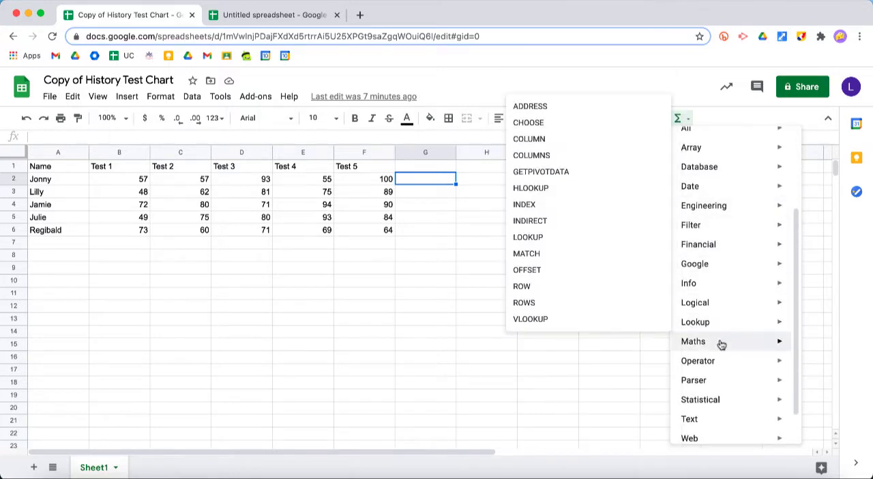
{"action": "mouse_move", "coordinate": [721, 344]}
{"action": "mouse_move", "coordinate": [722, 363]}
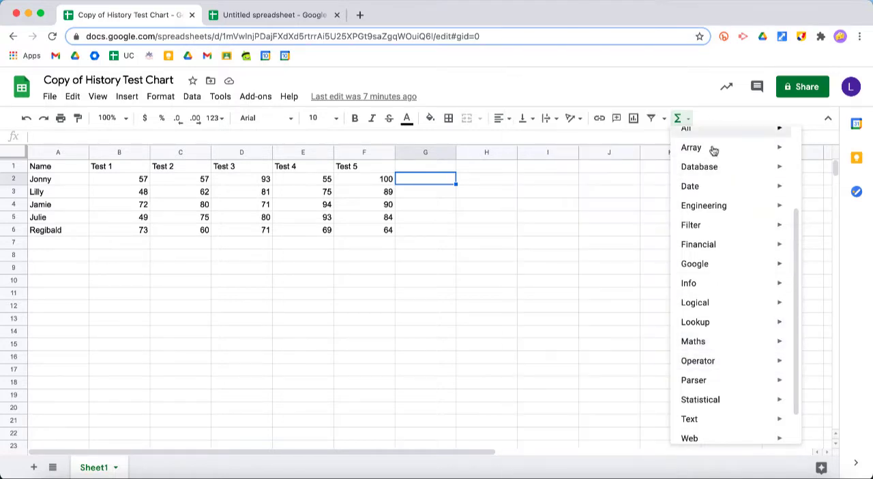
{"action": "scroll", "coordinate": [713, 197], "scroll_direction": "up", "scroll_amount": 3}
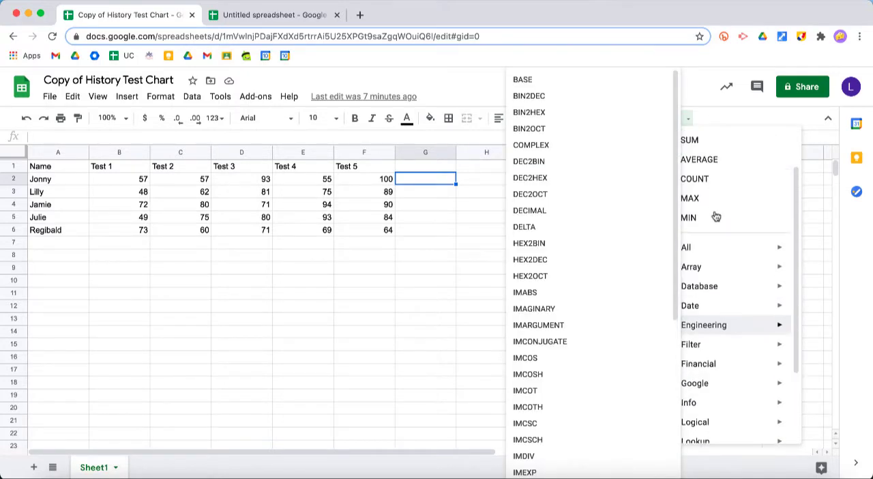
{"action": "left_click", "coordinate": [698, 159]}
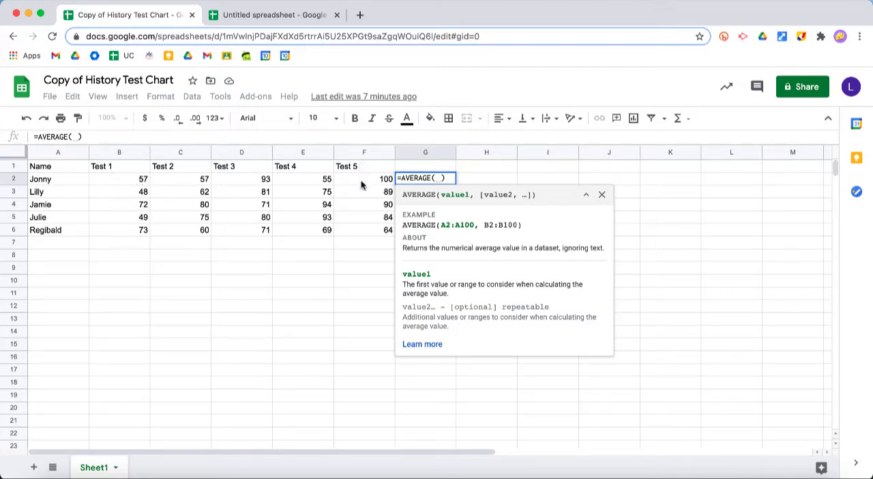
{"action": "left_click_drag", "start_coordinate": [129, 176], "coordinate": [350, 183]}
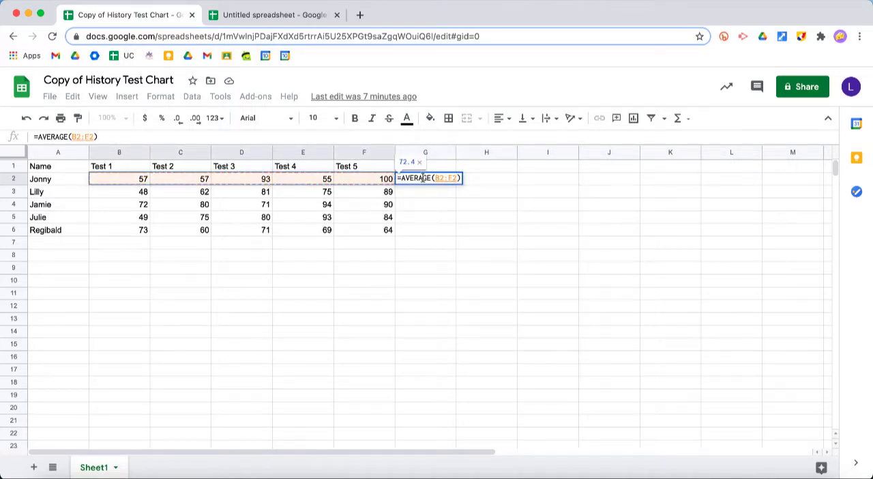
{"action": "key", "text": "Return"}
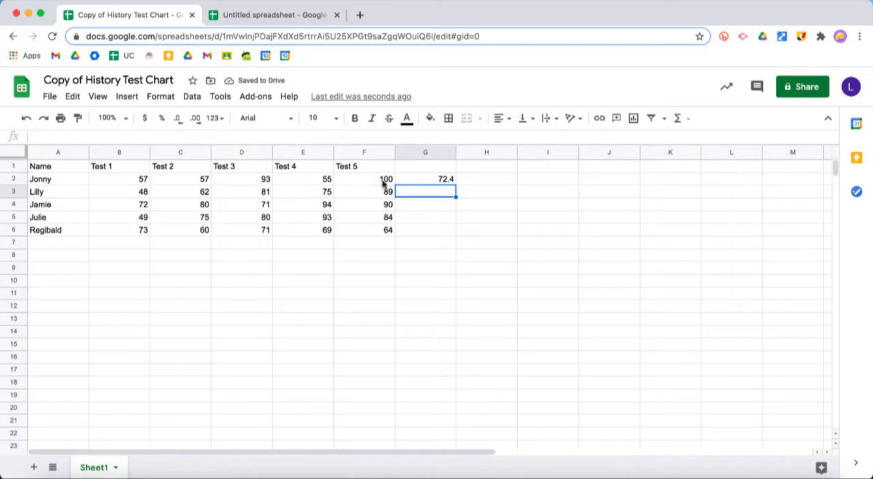
- Try different numbers of decimal places on the average in G2 and leave it as a whole number
{"action": "left_click", "coordinate": [444, 182]}
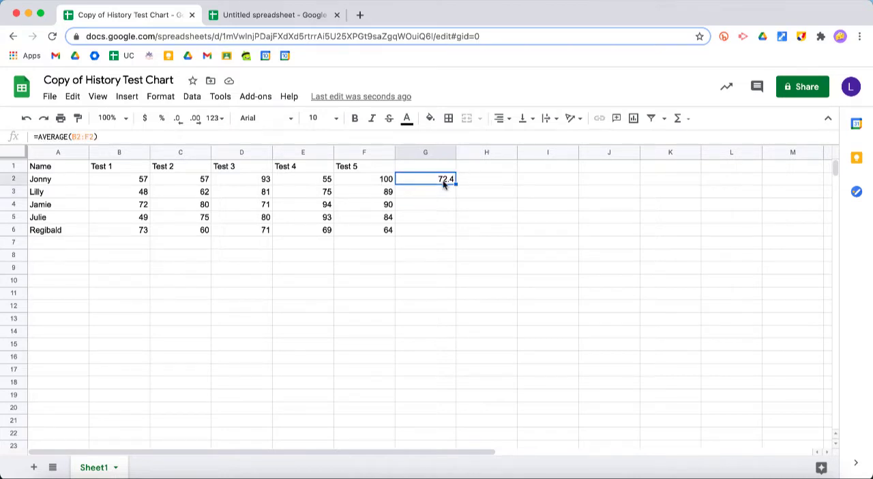
{"action": "left_click", "coordinate": [180, 120]}
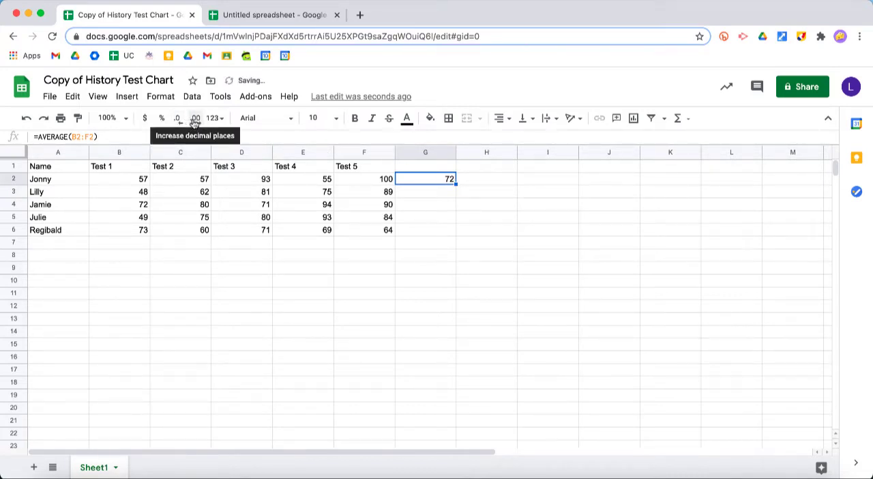
{"action": "left_click", "coordinate": [195, 120]}
{"action": "left_click", "coordinate": [195, 120]}
{"action": "left_click", "coordinate": [195, 120]}
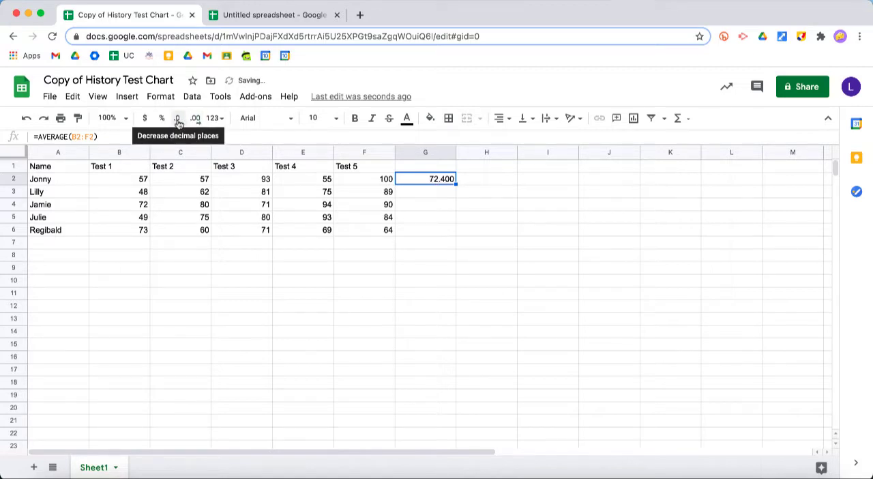
{"action": "left_click", "coordinate": [179, 120]}
{"action": "left_click", "coordinate": [179, 120]}
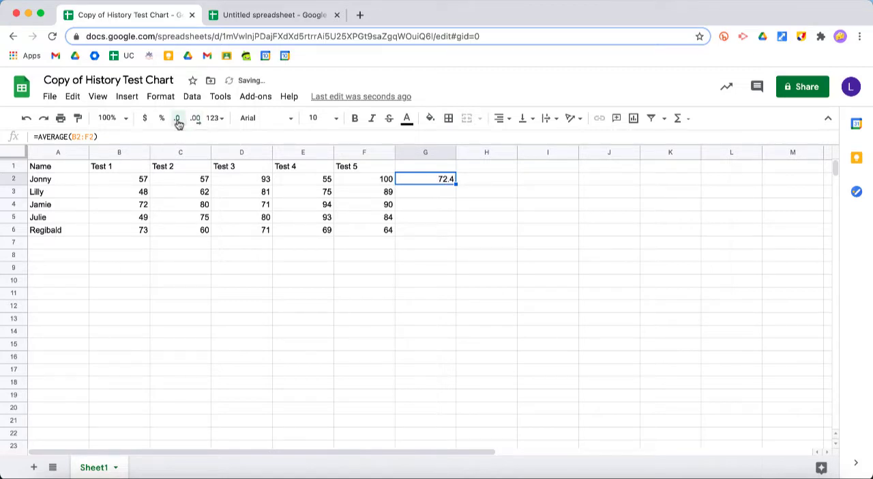
{"action": "left_click", "coordinate": [179, 121]}
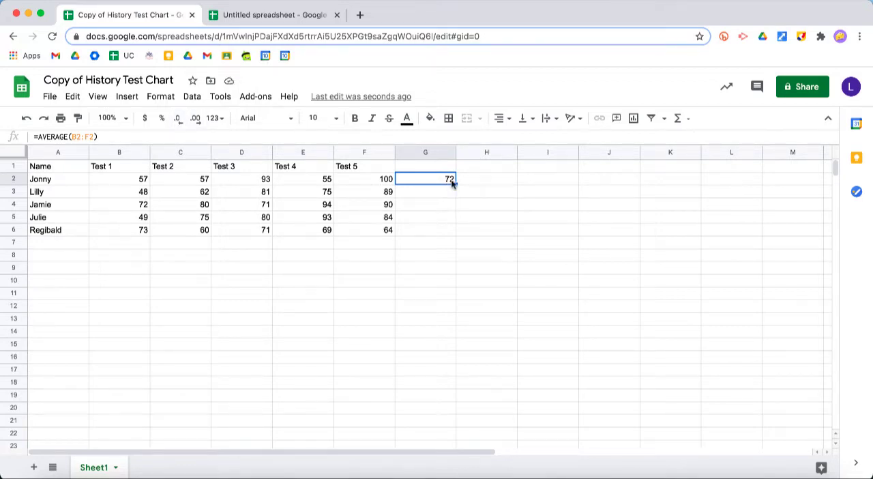
{"action": "left_click", "coordinate": [194, 118]}
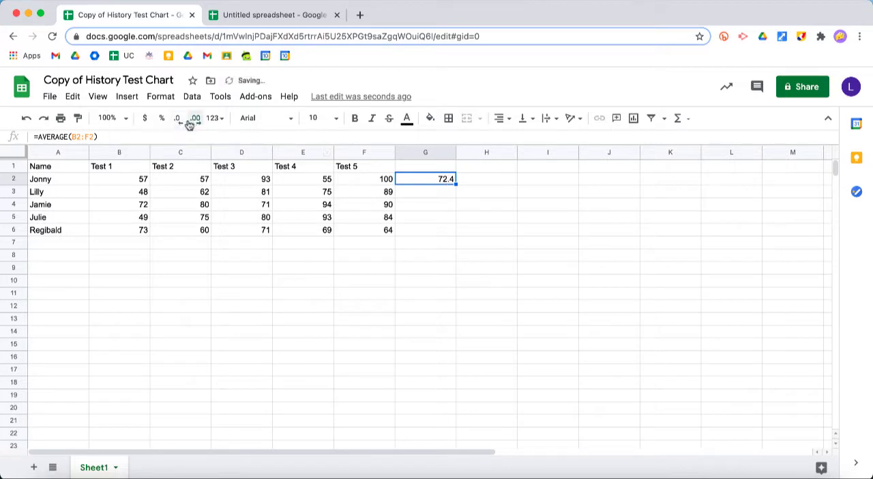
{"action": "left_click", "coordinate": [178, 120]}
- Enter =AVERAGE(B3:F3) in G3 by starting the average formula and accepting the suggested range
{"action": "left_click", "coordinate": [440, 193]}
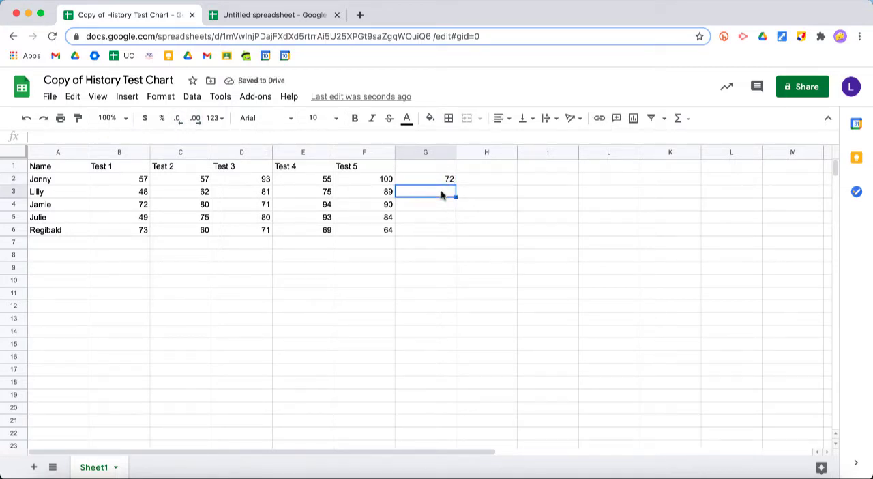
{"action": "type", "text": "="}
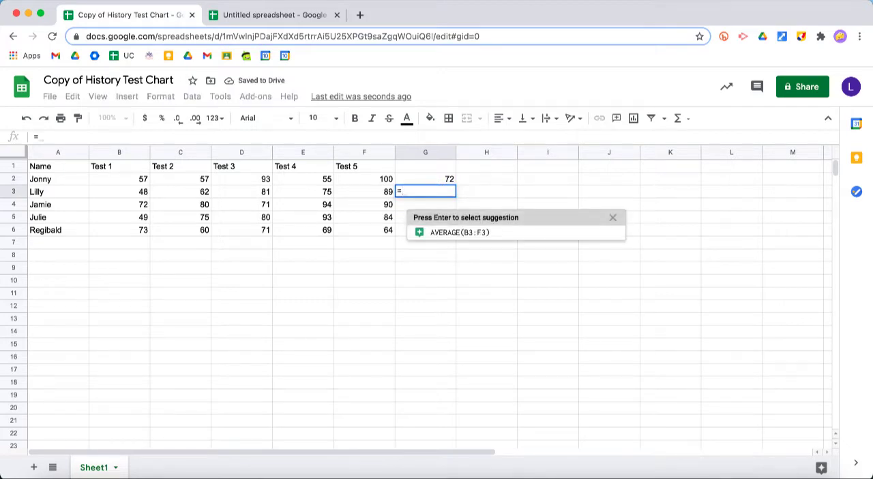
{"action": "type", "text": "average"}
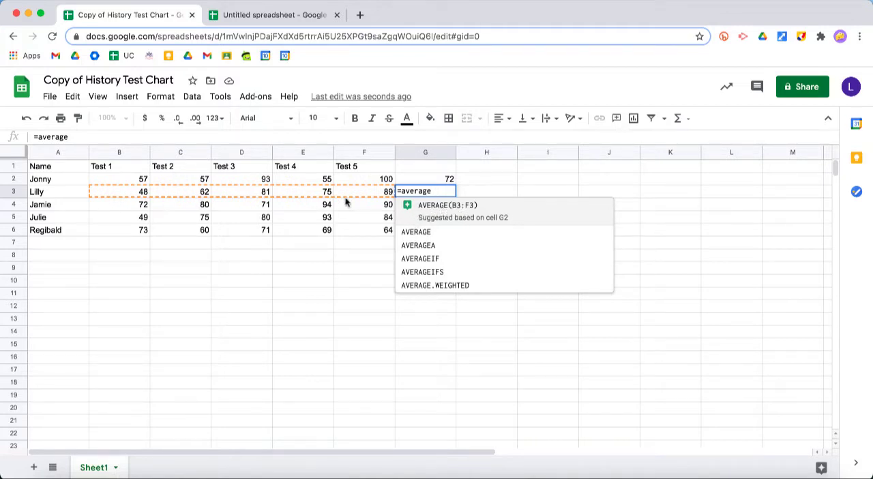
{"action": "left_click", "coordinate": [462, 216]}
{"action": "key", "text": "Return"}
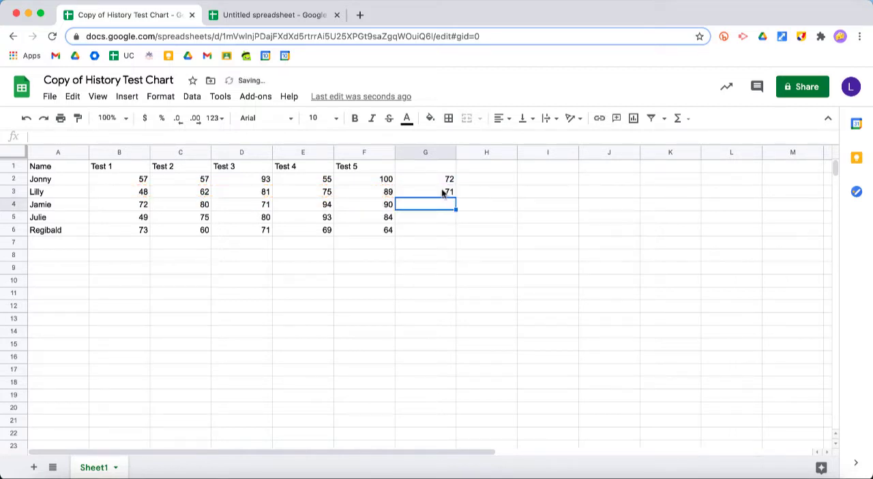
{"action": "left_click", "coordinate": [441, 181]}
{"action": "left_click_drag", "start_coordinate": [439, 188], "coordinate": [439, 206]}
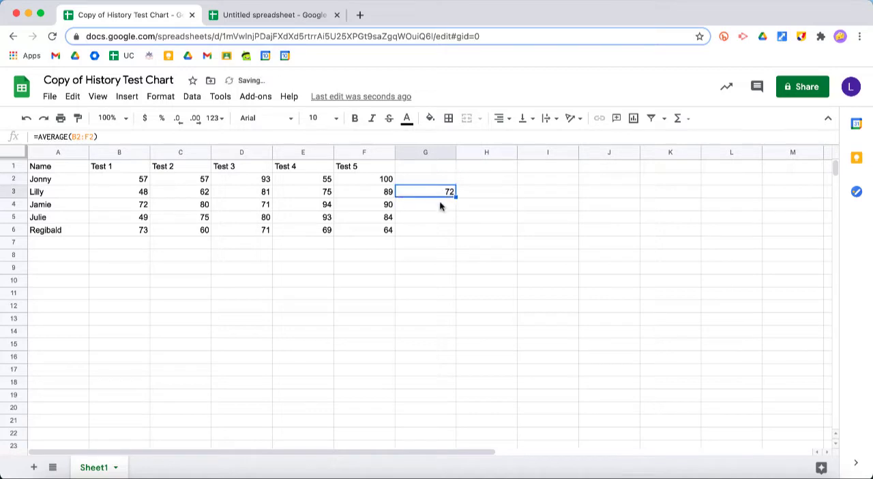
{"action": "left_click", "coordinate": [26, 118]}
- Fill the average formula from G3 down through G6 and check the copied formulas in G4 and G5
{"action": "left_click", "coordinate": [429, 182]}
{"action": "left_click", "coordinate": [429, 193]}
{"action": "left_click", "coordinate": [434, 206]}
{"action": "left_click", "coordinate": [450, 196]}
{"action": "left_click_drag", "start_coordinate": [455, 196], "coordinate": [453, 233]}
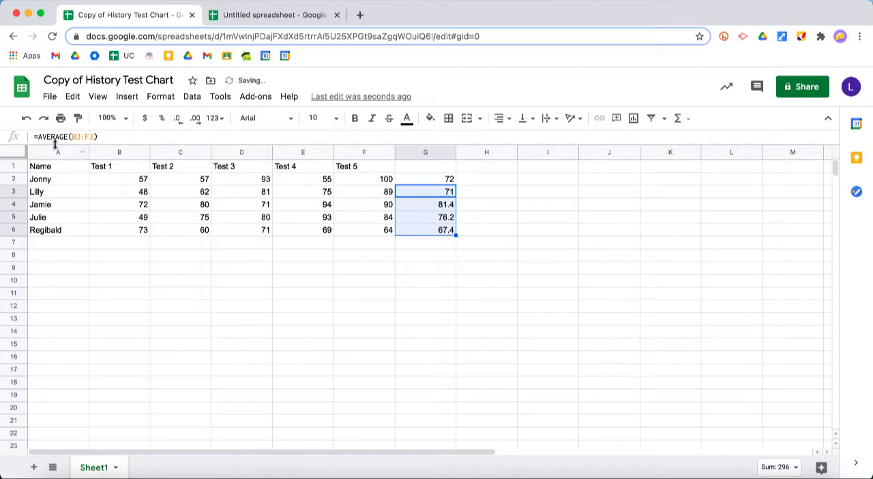
{"action": "left_click", "coordinate": [426, 204]}
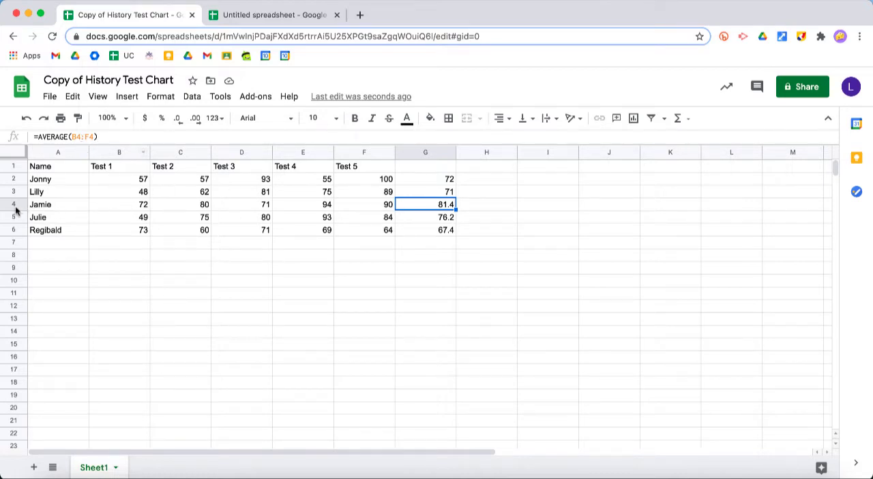
{"action": "left_click", "coordinate": [412, 218]}
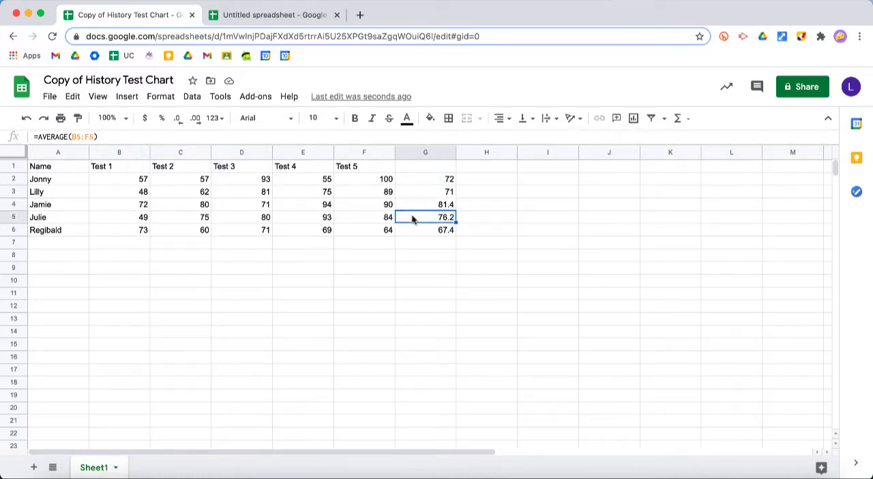
{"action": "left_click", "coordinate": [483, 243]}
- Reduce the averages in G2:G6 by one decimal place so they display as whole numbers
{"action": "left_click_drag", "start_coordinate": [430, 180], "coordinate": [429, 231]}
{"action": "left_click", "coordinate": [183, 122]}
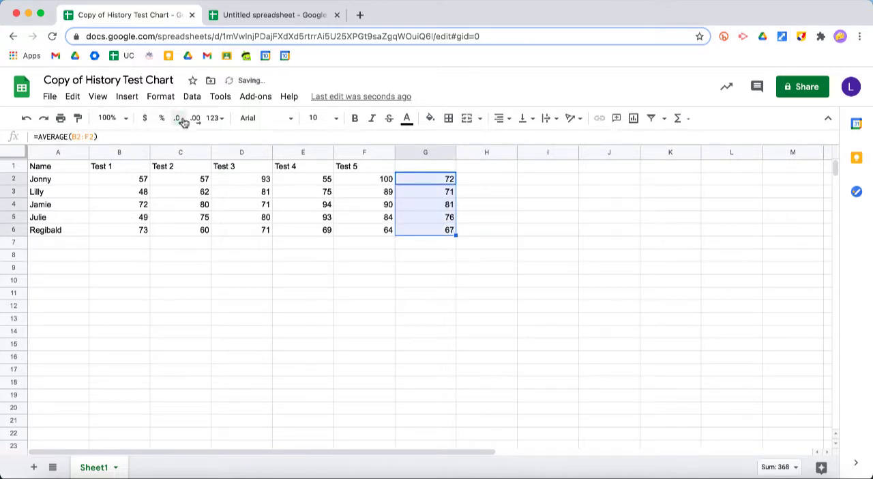
{"action": "left_click", "coordinate": [523, 256]}
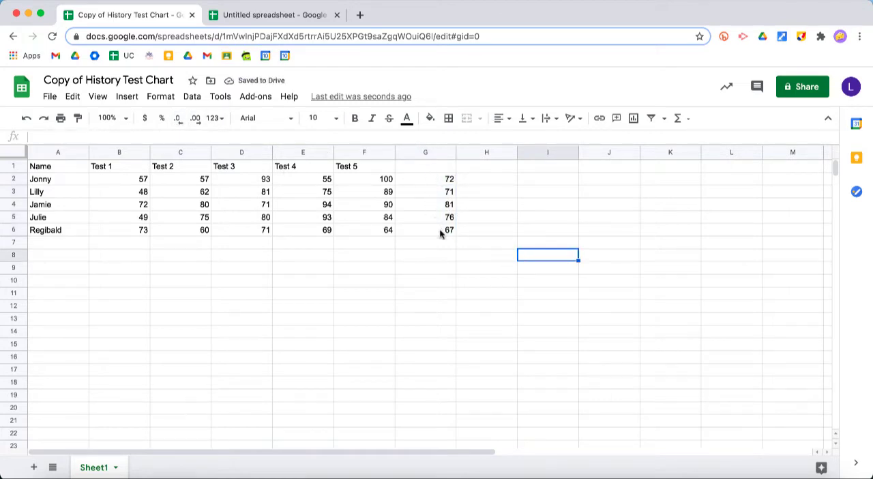
- Enter the heading "Average" in G1 above the calculated averages
{"action": "left_click", "coordinate": [424, 167]}
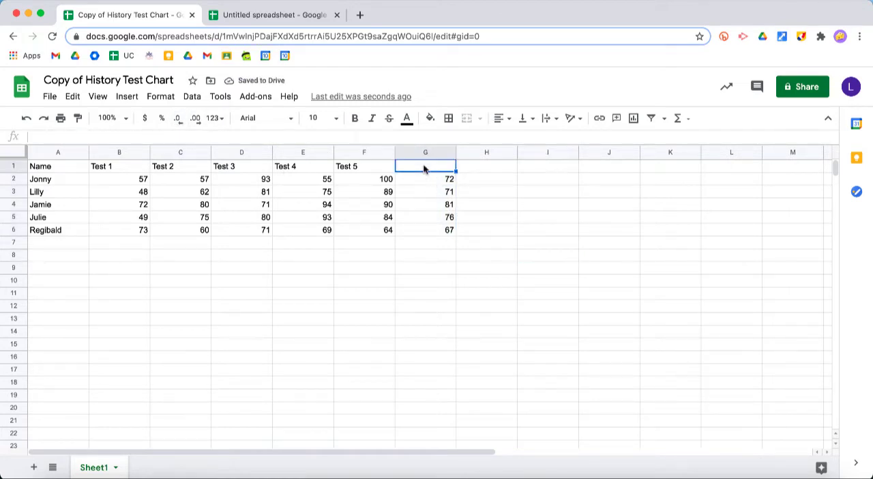
{"action": "type", "text": "Average"}
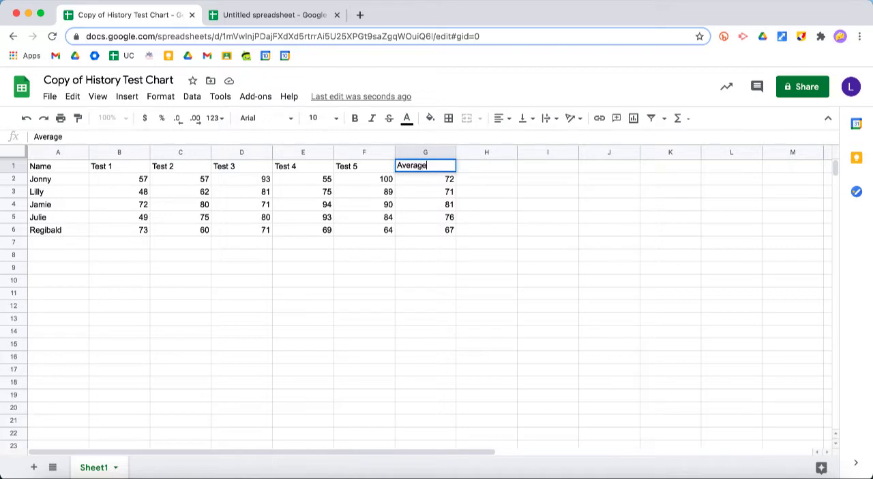
{"action": "left_click", "coordinate": [519, 205]}
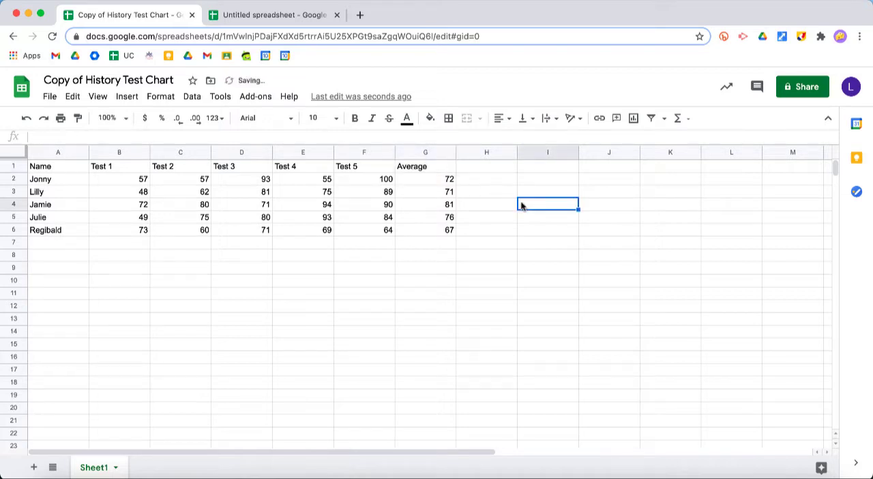
- Check the average formulas in G4 and G6
{"action": "left_click", "coordinate": [435, 204]}
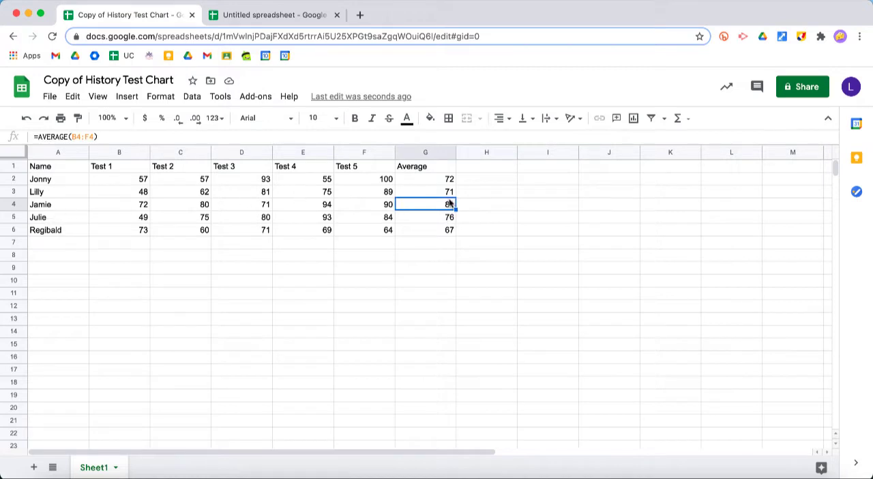
{"action": "left_click", "coordinate": [452, 232]}
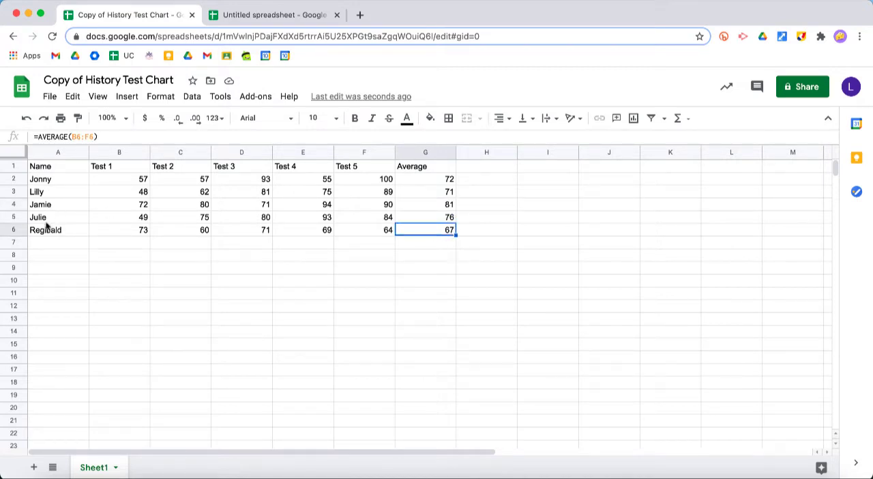
{"action": "left_click", "coordinate": [470, 247]}
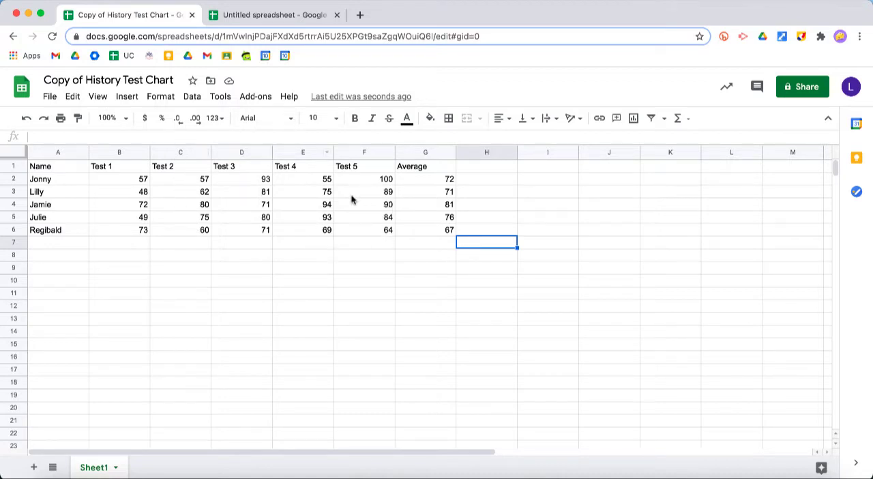
- Try to sort the sheet by the Average column (G) in A → Z order without freezing the header row
{"action": "left_click", "coordinate": [430, 150]}
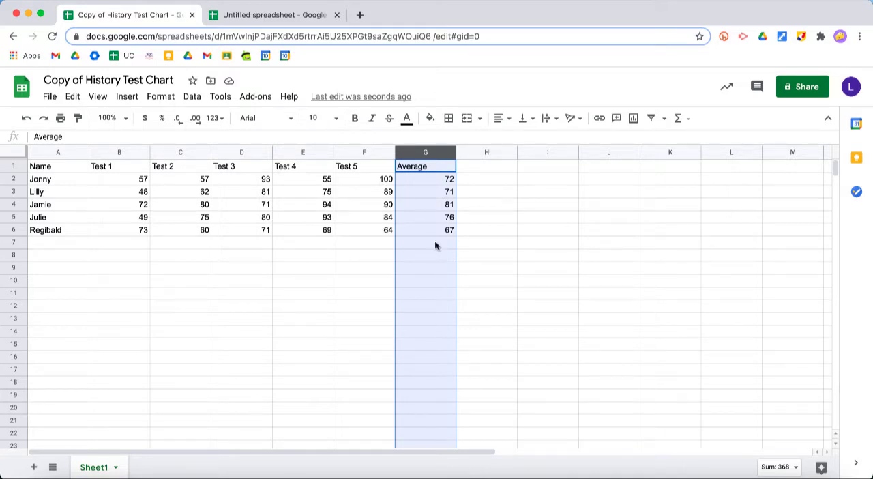
{"action": "left_click", "coordinate": [427, 204]}
{"action": "left_click", "coordinate": [427, 168]}
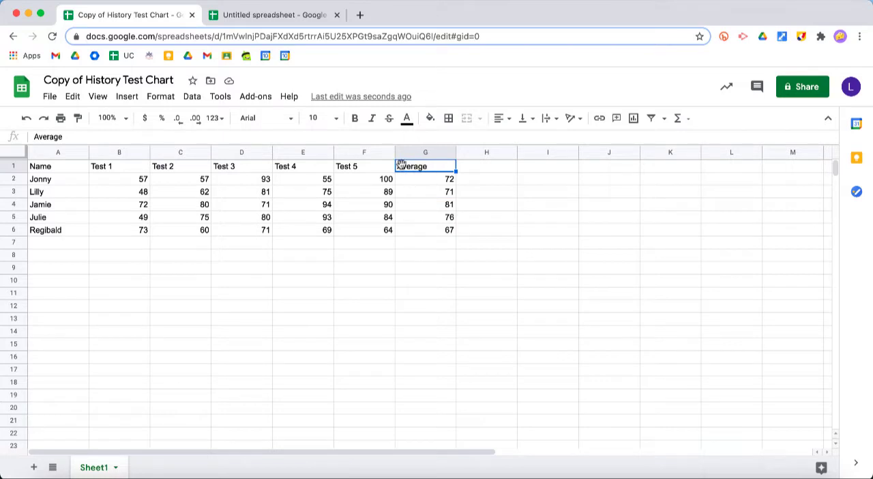
{"action": "left_click", "coordinate": [192, 98]}
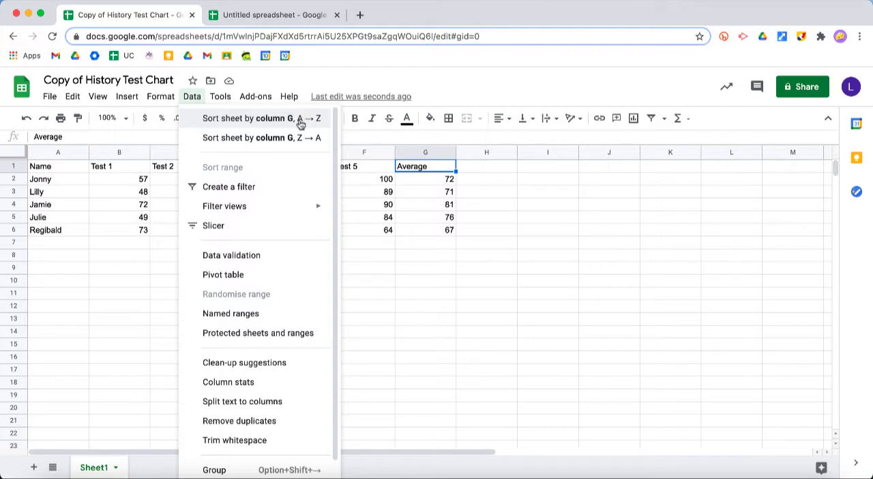
{"action": "left_click", "coordinate": [298, 121]}
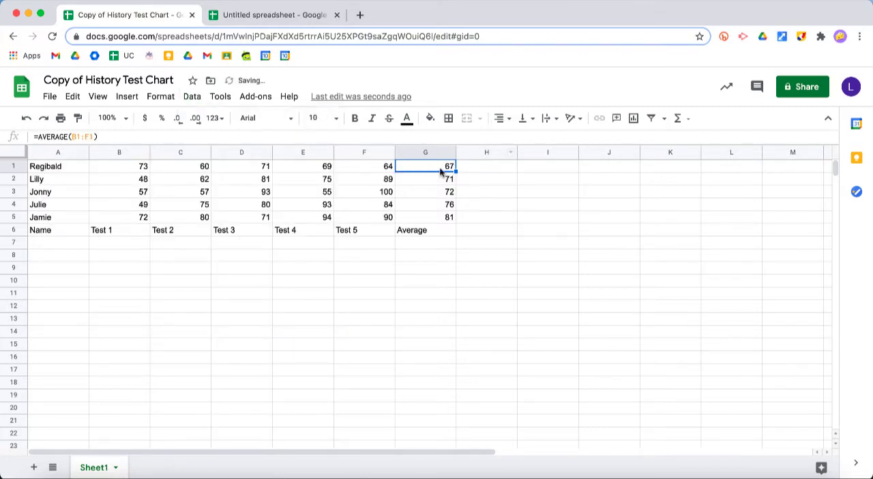
- Inspect the first average and the moved Average heading, and undo the sort
{"action": "left_click_drag", "start_coordinate": [442, 168], "coordinate": [442, 176]}
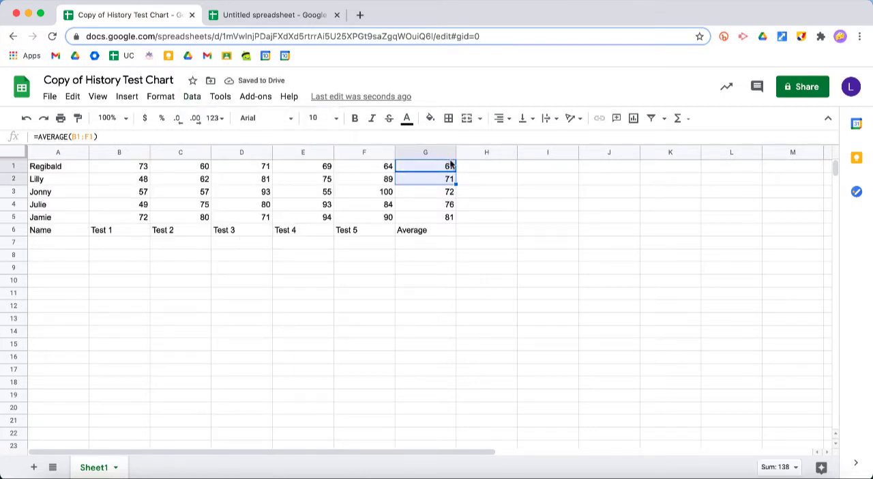
{"action": "left_click", "coordinate": [449, 167]}
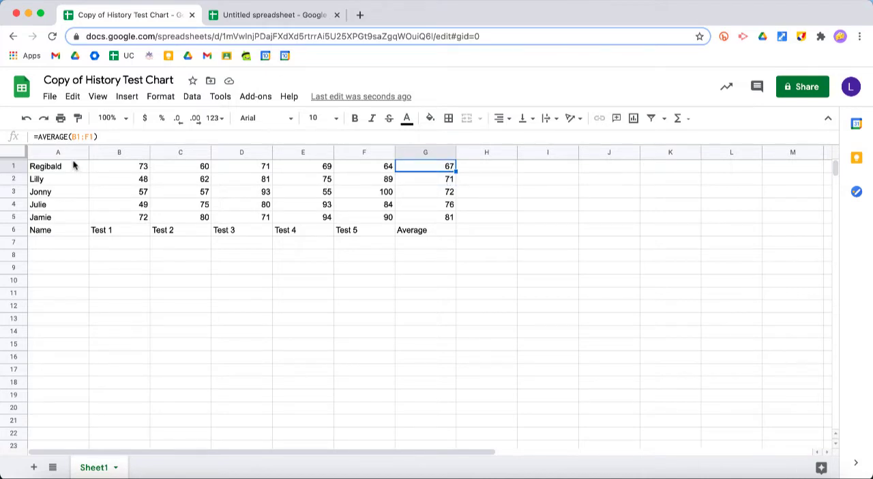
{"action": "left_click", "coordinate": [433, 232]}
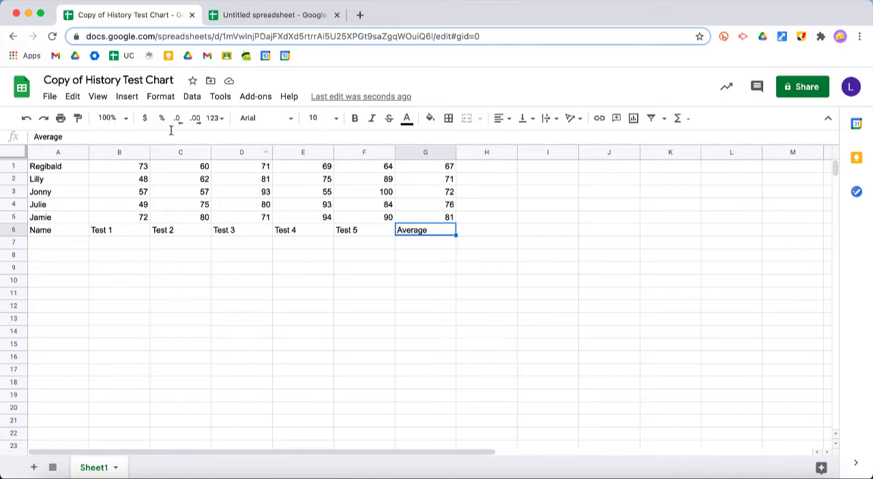
{"action": "left_click", "coordinate": [26, 118]}
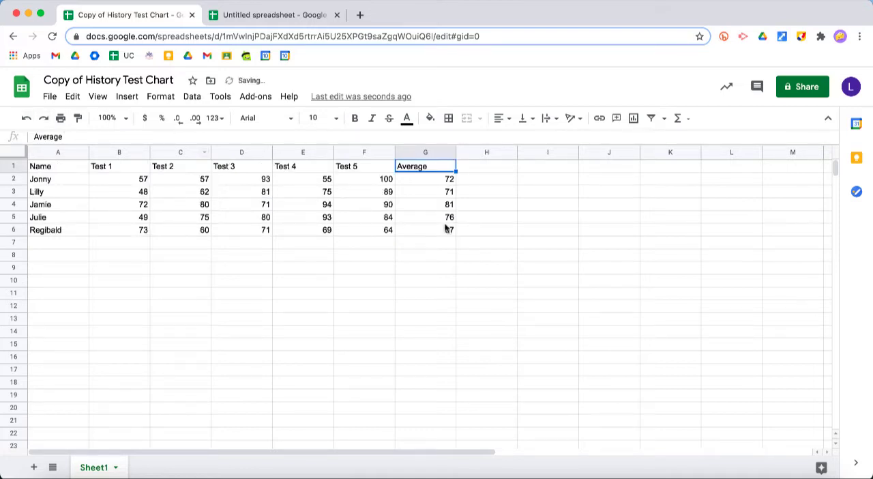
- Freeze the first row as a header and sort the sheet by column G in A → Z order
{"action": "left_click", "coordinate": [447, 220]}
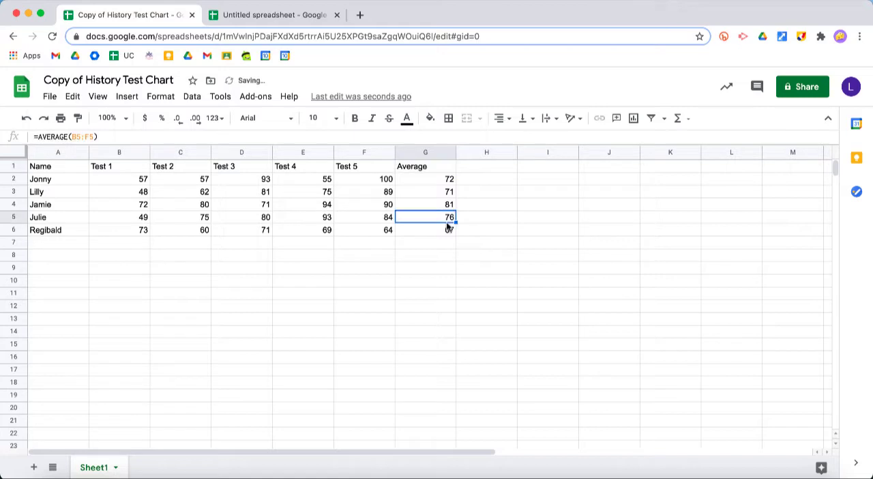
{"action": "left_click", "coordinate": [440, 169]}
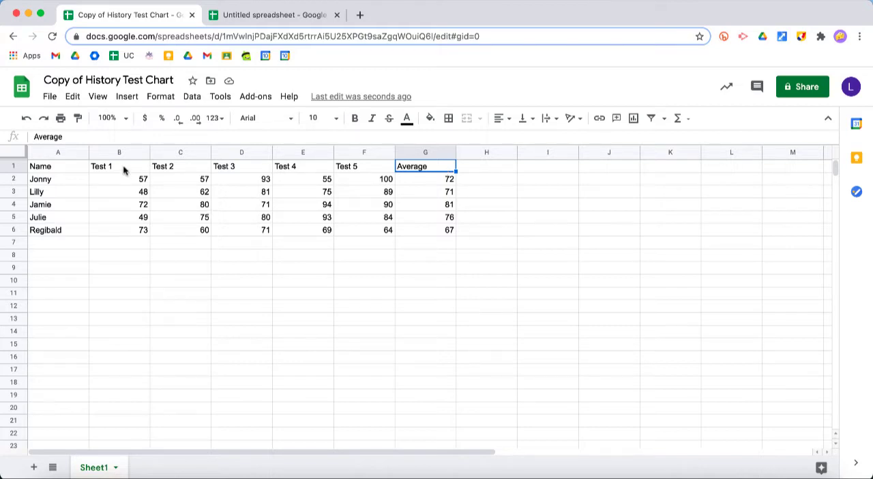
{"action": "left_click", "coordinate": [97, 99]}
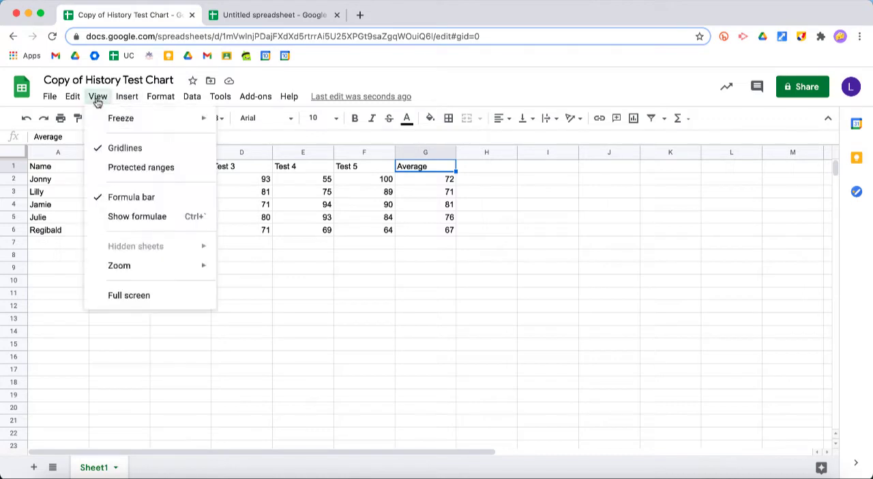
{"action": "mouse_move", "coordinate": [120, 122]}
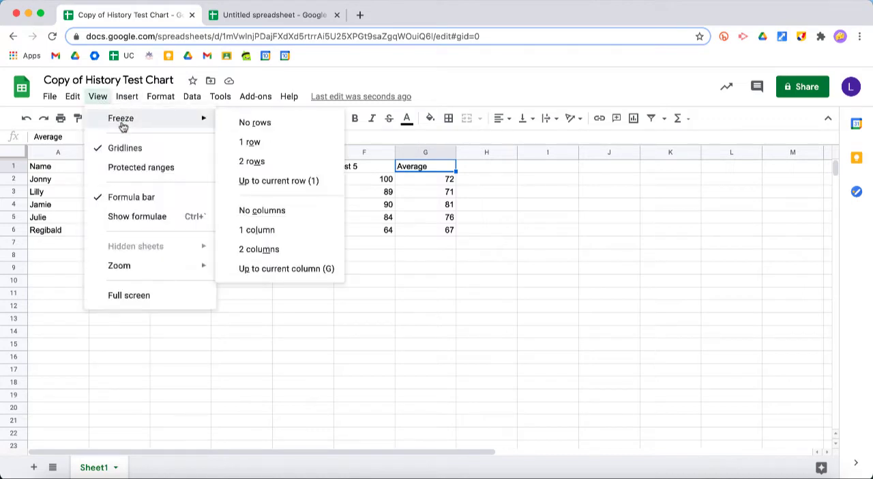
{"action": "left_click", "coordinate": [259, 143]}
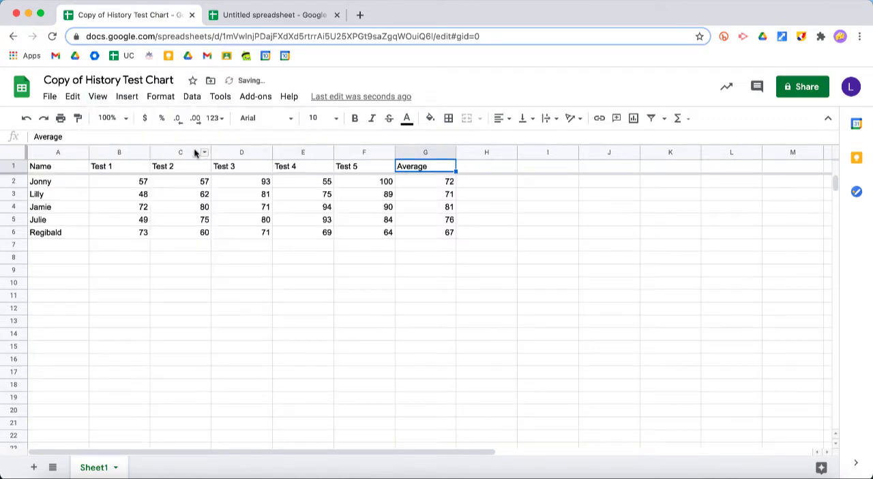
{"action": "left_click", "coordinate": [193, 97]}
{"action": "left_click", "coordinate": [242, 124]}
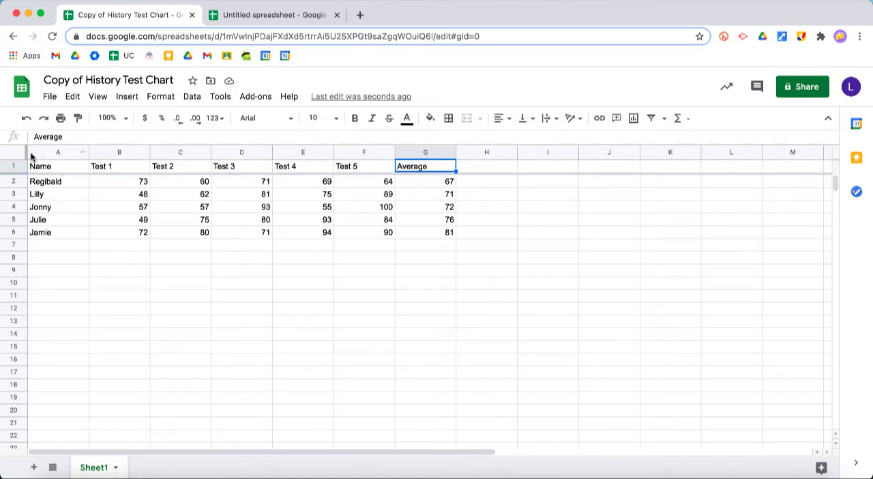
- Freeze column A so the student names stay in view beside the test scores
{"action": "scroll", "coordinate": [170, 215], "scroll_direction": "right", "scroll_amount": 2}
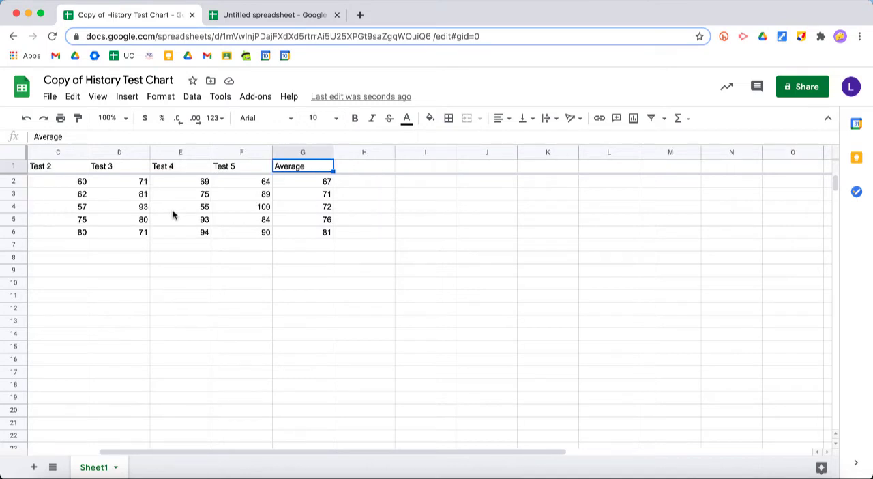
{"action": "scroll", "coordinate": [172, 209], "scroll_direction": "right", "scroll_amount": 3}
{"action": "scroll", "coordinate": [172, 209], "scroll_direction": "left", "scroll_amount": 1}
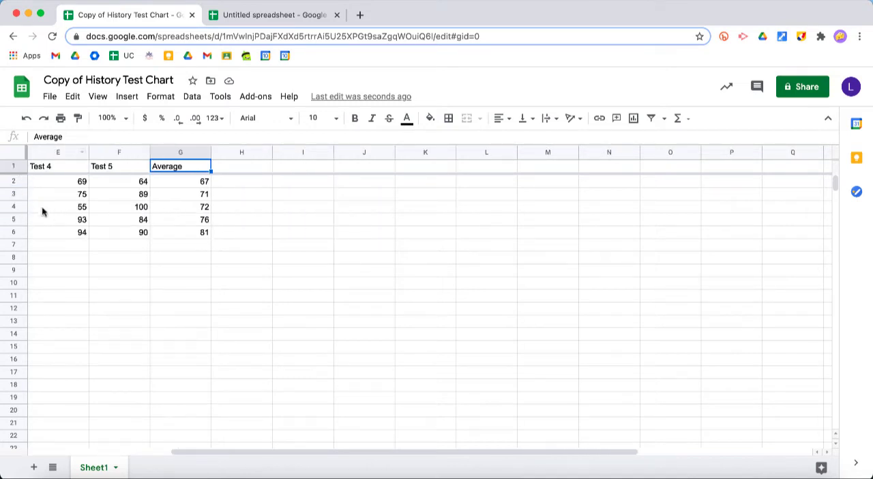
{"action": "scroll", "coordinate": [75, 232], "scroll_direction": "left", "scroll_amount": 4}
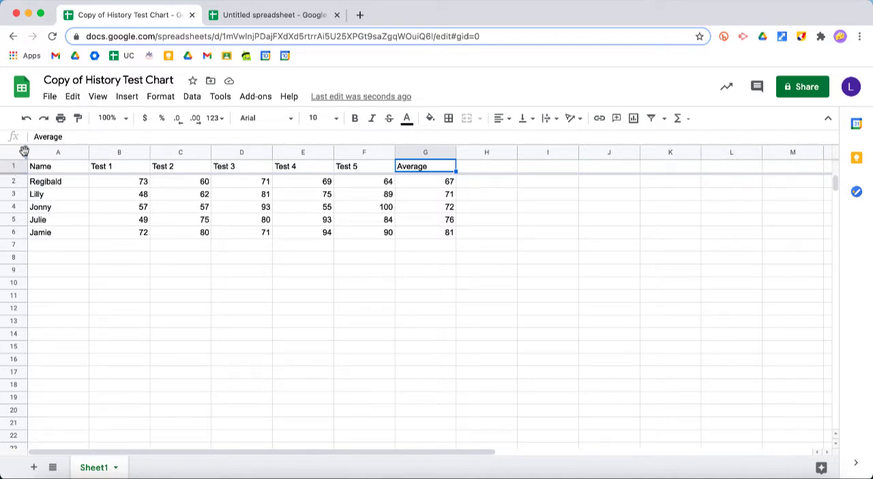
{"action": "left_click_drag", "start_coordinate": [27, 151], "coordinate": [85, 154]}
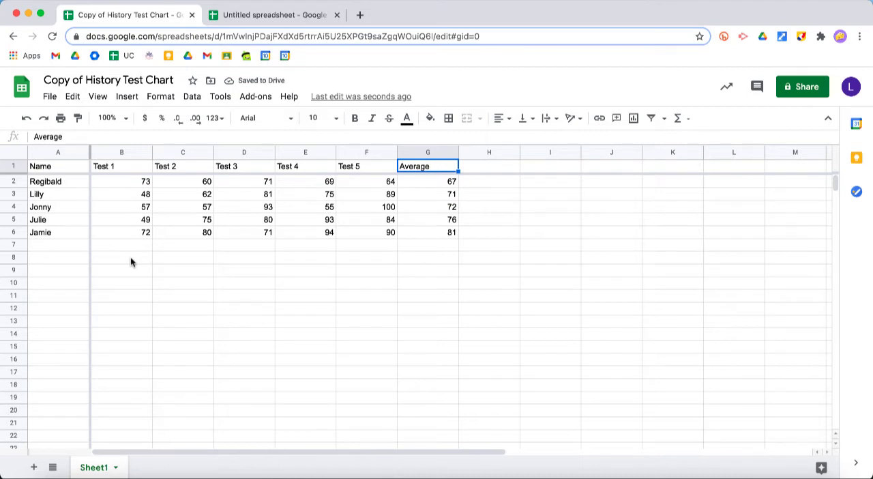
- Check how the frozen name column and header row behave across distant columns and rows
{"action": "scroll", "coordinate": [132, 262], "scroll_direction": "right", "scroll_amount": 10}
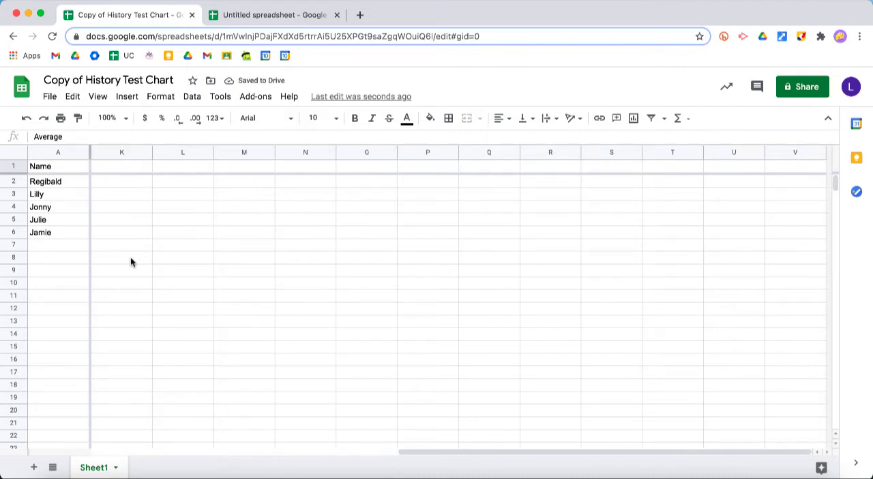
{"action": "scroll", "coordinate": [152, 224], "scroll_direction": "left", "scroll_amount": 10}
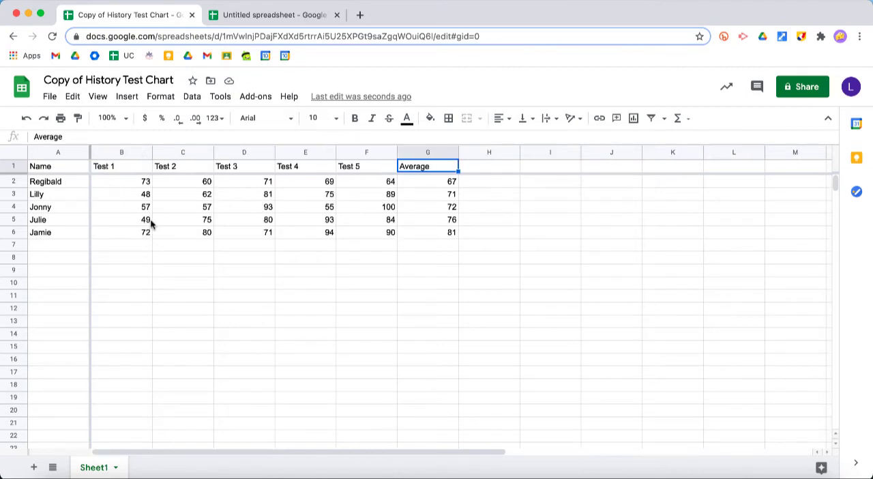
{"action": "scroll", "coordinate": [152, 223], "scroll_direction": "down", "scroll_amount": 5}
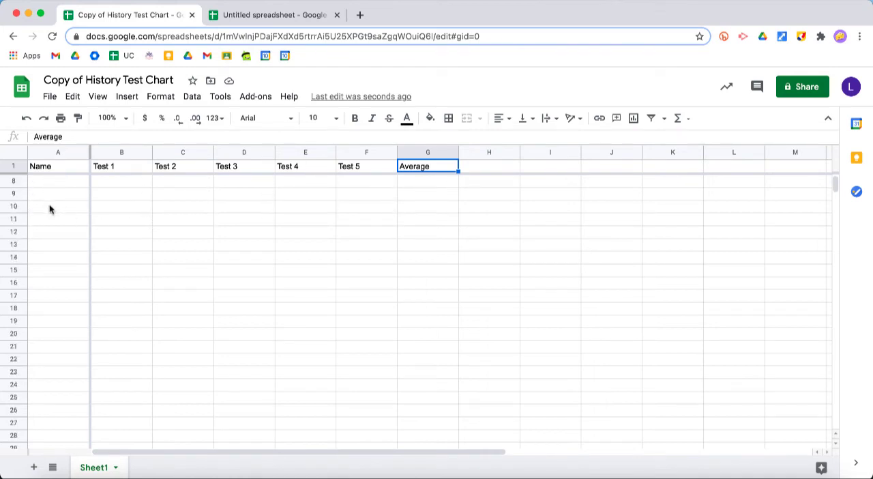
{"action": "scroll", "coordinate": [48, 307], "scroll_direction": "down", "scroll_amount": 4}
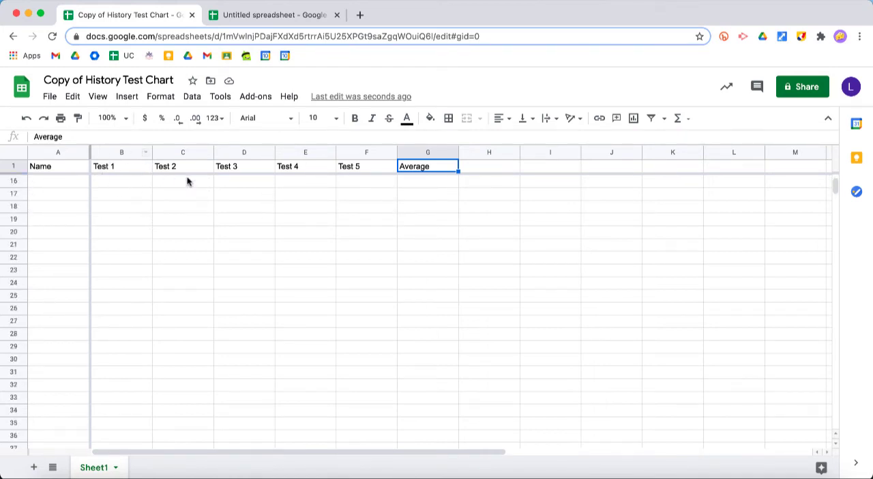
{"action": "scroll", "coordinate": [361, 252], "scroll_direction": "up", "scroll_amount": 5}
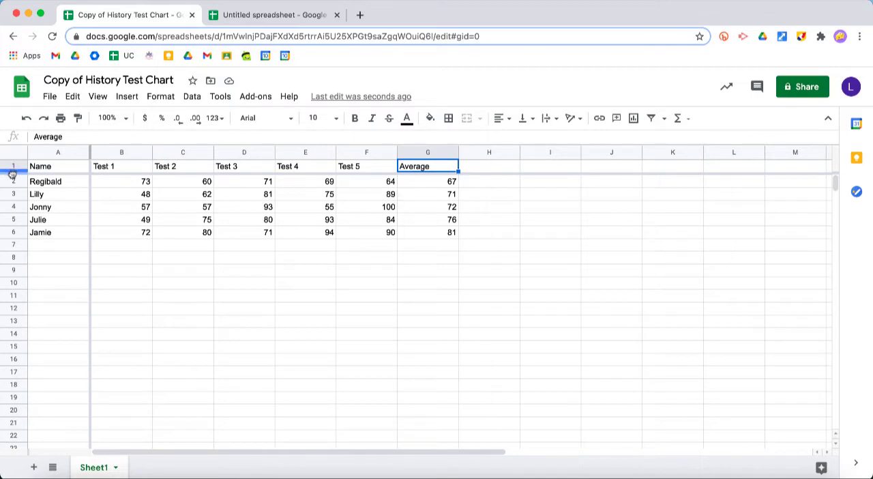
{"action": "mouse_move", "coordinate": [12, 174]}
{"action": "left_mouse_down"}
{"action": "mouse_move", "coordinate": [11, 158]}
{"action": "mouse_move", "coordinate": [14, 172]}
{"action": "left_mouse_up"}
{"action": "left_click", "coordinate": [99, 96]}
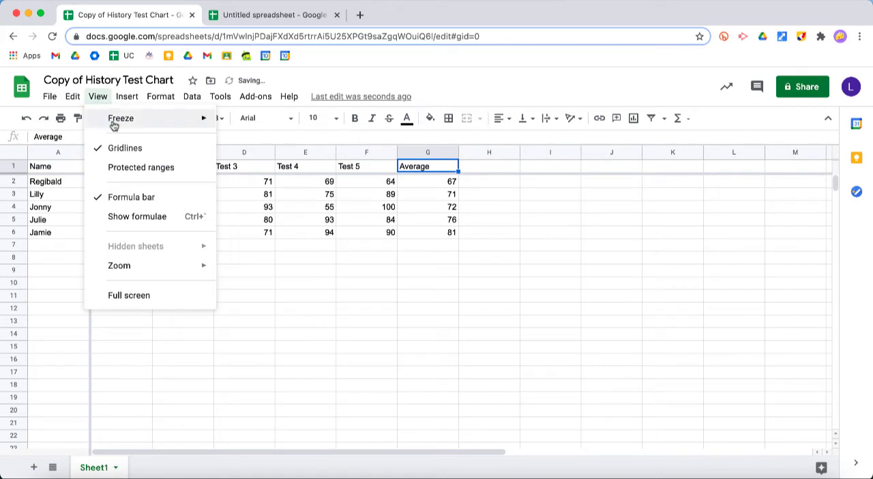
{"action": "left_click", "coordinate": [421, 285]}
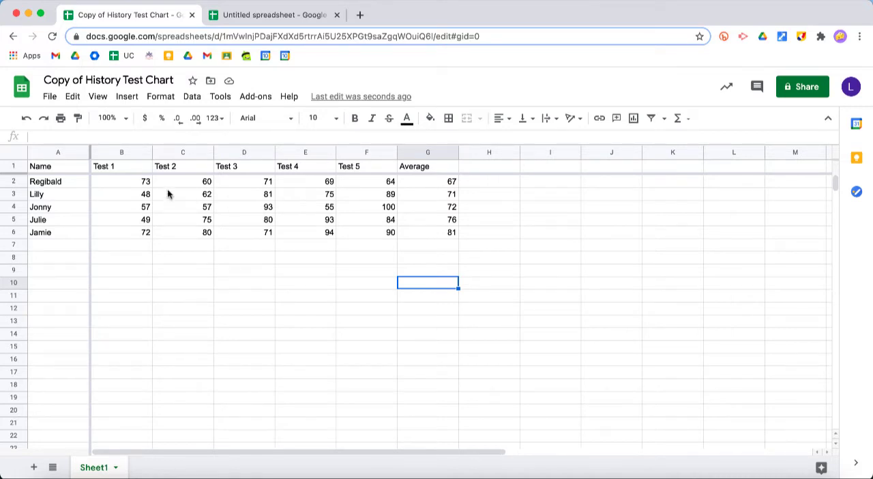
- Insert a chart from the full table in A1:G6, covering names, five tests and averages
{"action": "left_click", "coordinate": [70, 170]}
{"action": "left_click_drag", "start_coordinate": [70, 170], "coordinate": [444, 235]}
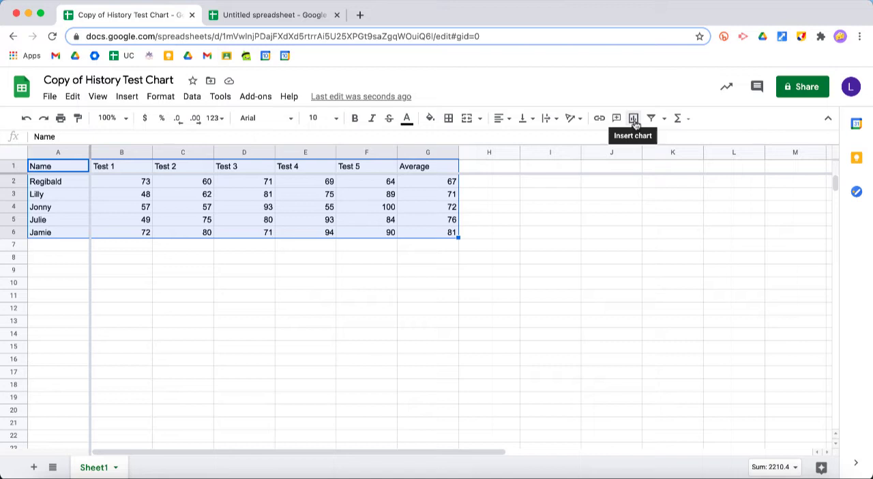
{"action": "left_click", "coordinate": [127, 97]}
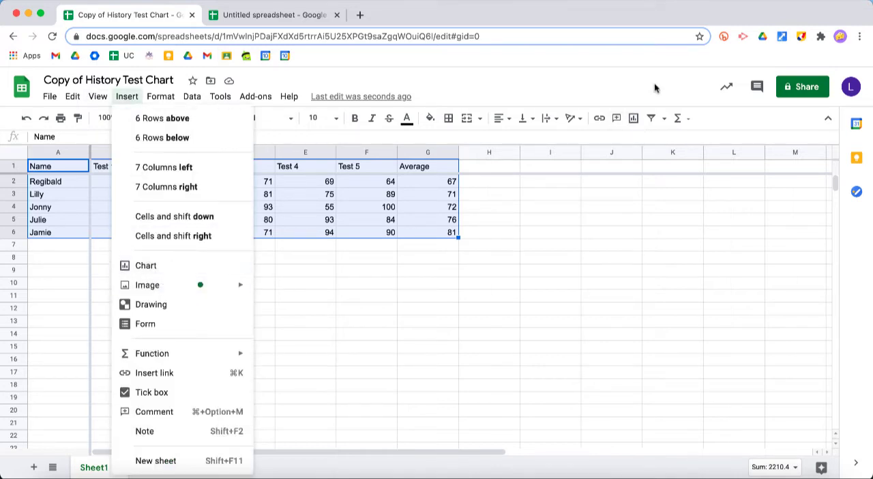
{"action": "left_click", "coordinate": [635, 120]}
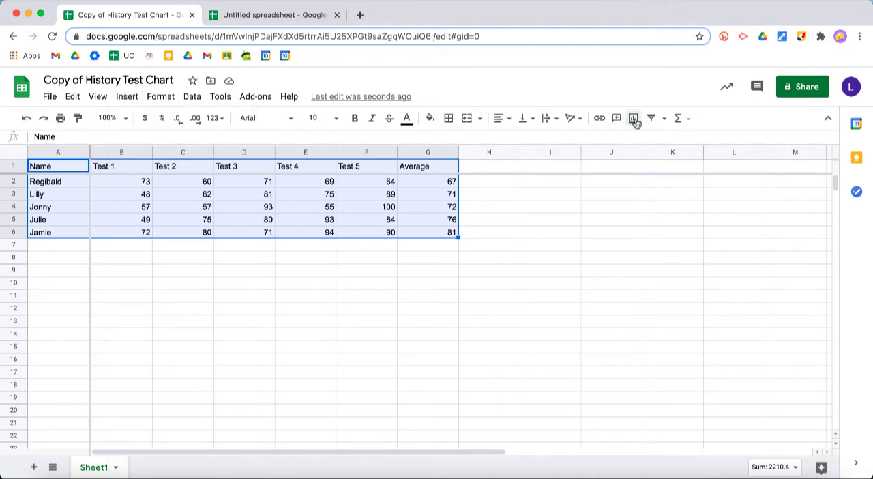
{"action": "left_click", "coordinate": [635, 121]}
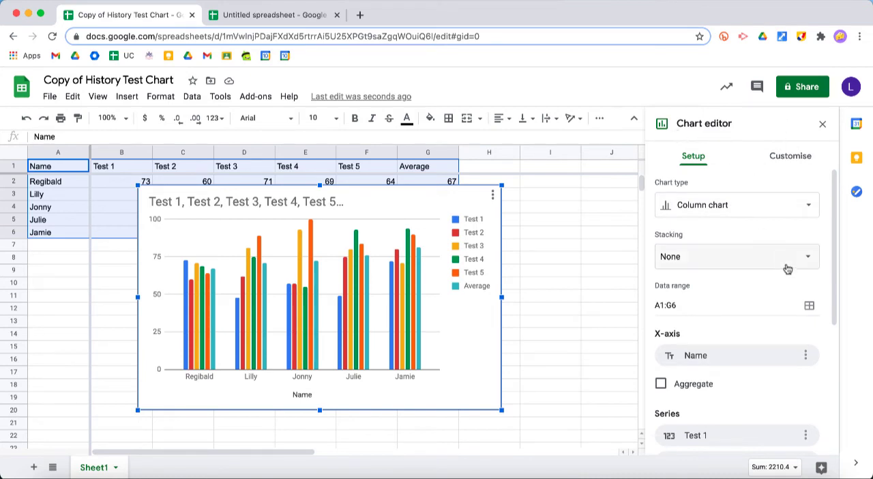
- Review the chart's setup options, available chart types and customisation categories, and close the chart editor
{"action": "scroll", "coordinate": [787, 270], "scroll_direction": "down", "scroll_amount": 5}
{"action": "scroll", "coordinate": [789, 269], "scroll_direction": "up", "scroll_amount": 5}
{"action": "left_click", "coordinate": [746, 207]}
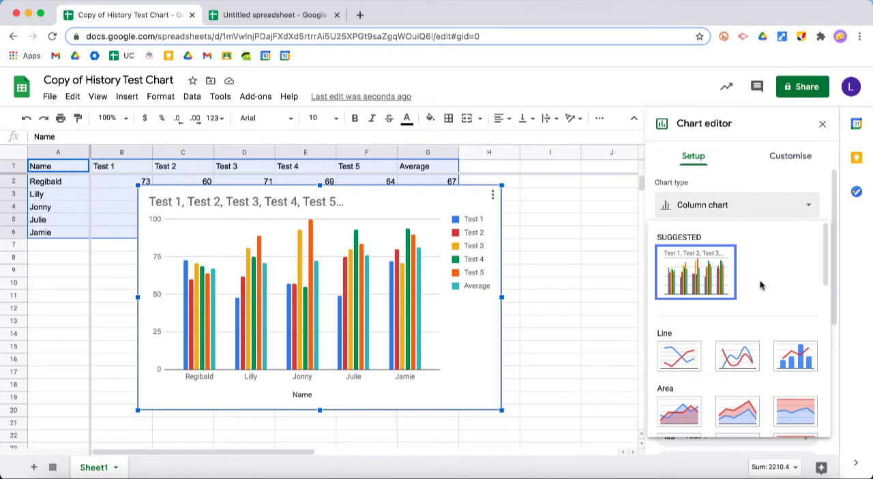
{"action": "scroll", "coordinate": [761, 285], "scroll_direction": "down", "scroll_amount": 6}
{"action": "scroll", "coordinate": [760, 281], "scroll_direction": "up", "scroll_amount": 6}
{"action": "left_click", "coordinate": [789, 156]}
{"action": "left_click", "coordinate": [789, 156]}
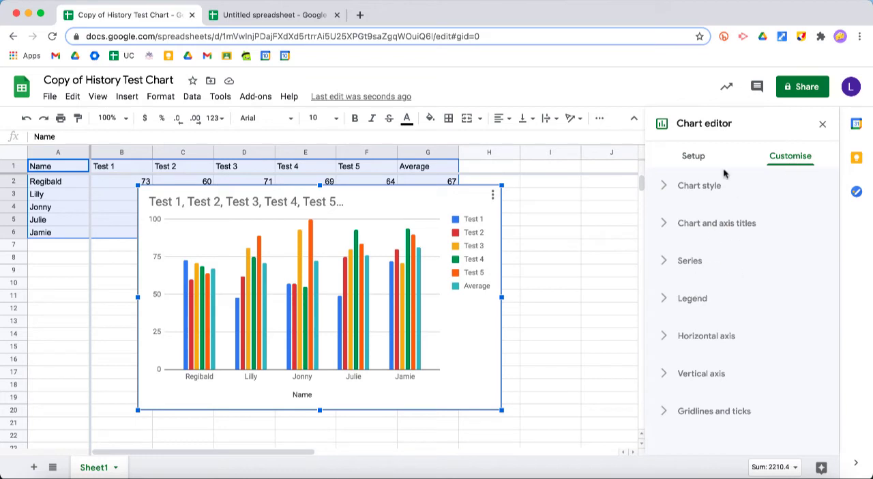
{"action": "left_click", "coordinate": [694, 157]}
{"action": "left_click", "coordinate": [822, 124]}
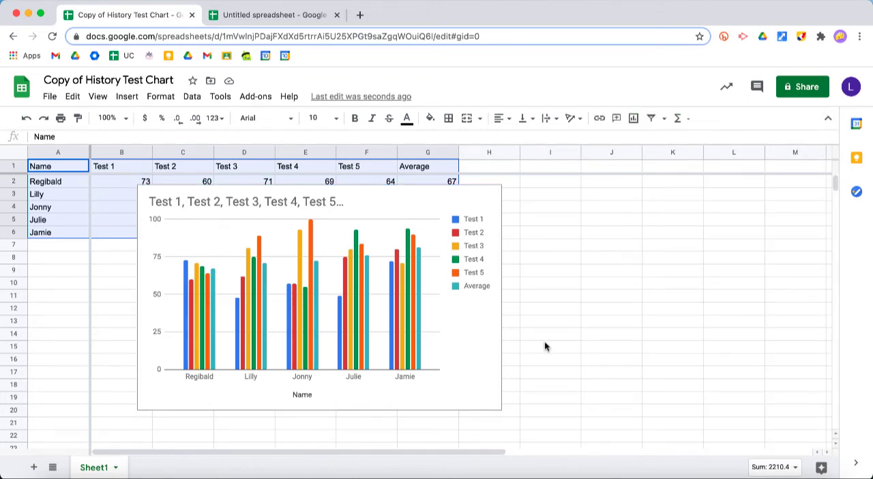
- Reposition the all-tests chart beside the table in columns H to M, and back over the test score columns
{"action": "left_click", "coordinate": [470, 322]}
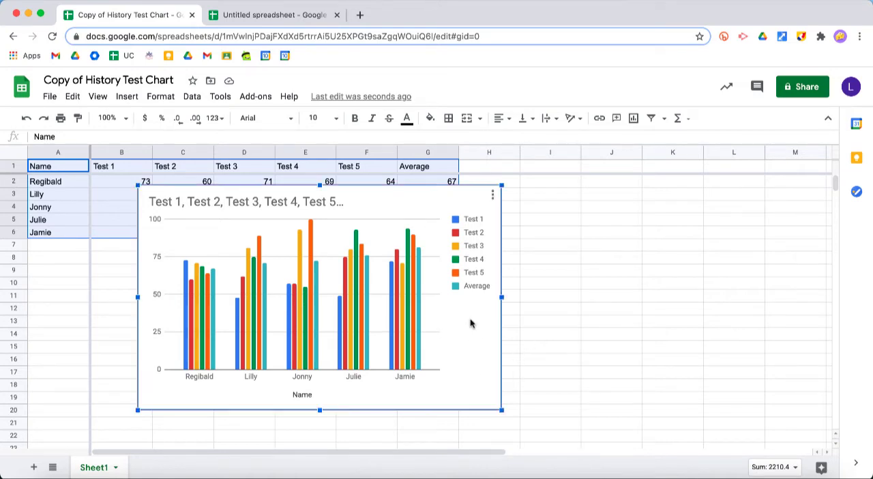
{"action": "left_click_drag", "start_coordinate": [470, 323], "coordinate": [800, 312]}
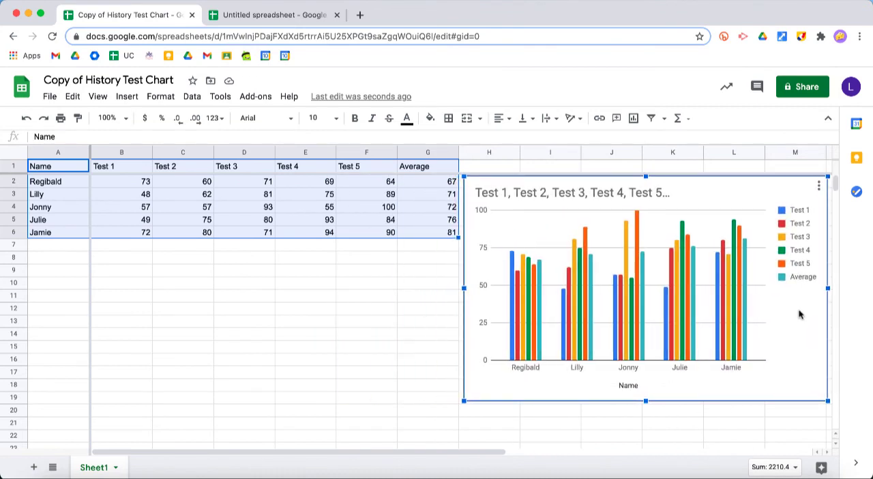
{"action": "left_click", "coordinate": [426, 339]}
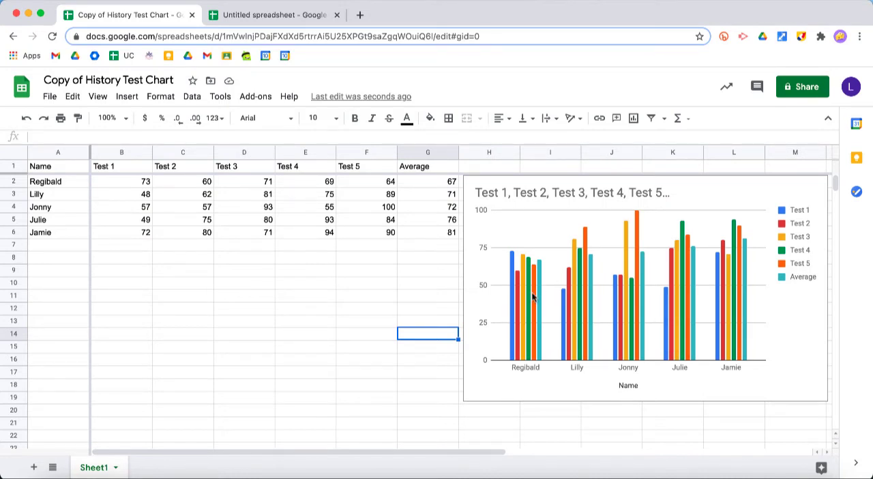
{"action": "left_click_drag", "start_coordinate": [532, 297], "coordinate": [221, 287]}
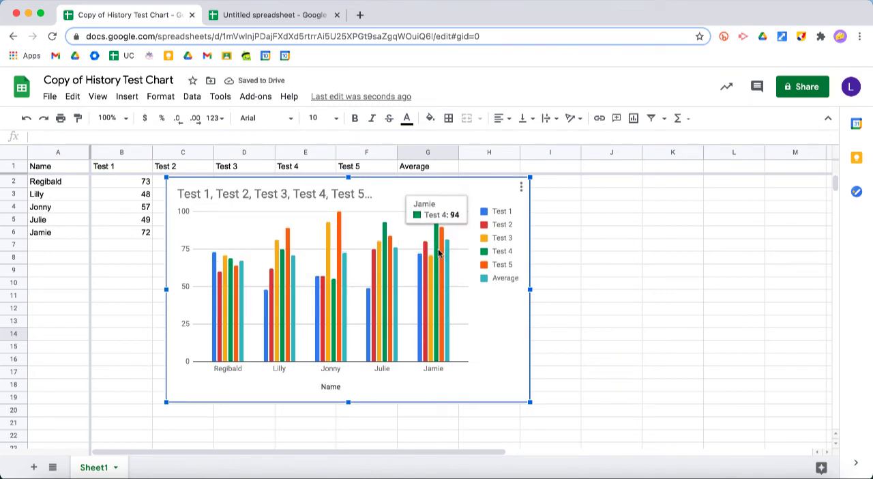
{"action": "left_click", "coordinate": [606, 247]}
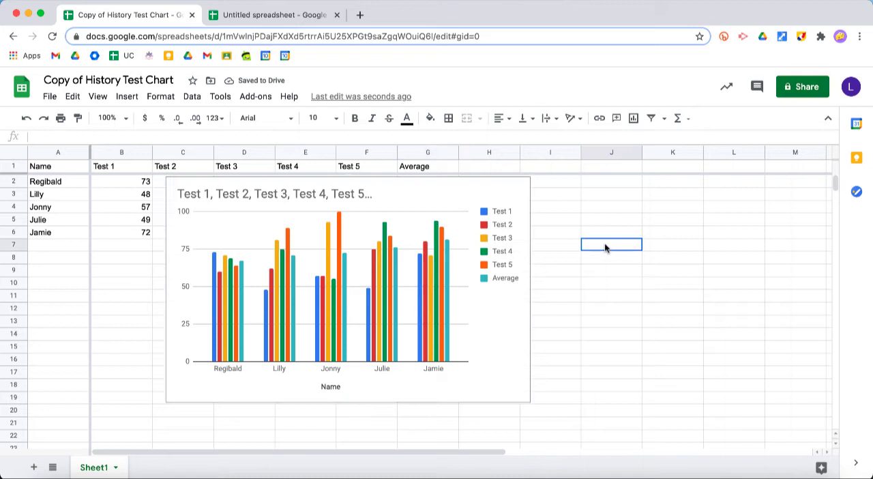
- Move the all-tests chart to its own sheet
{"action": "left_click", "coordinate": [505, 205]}
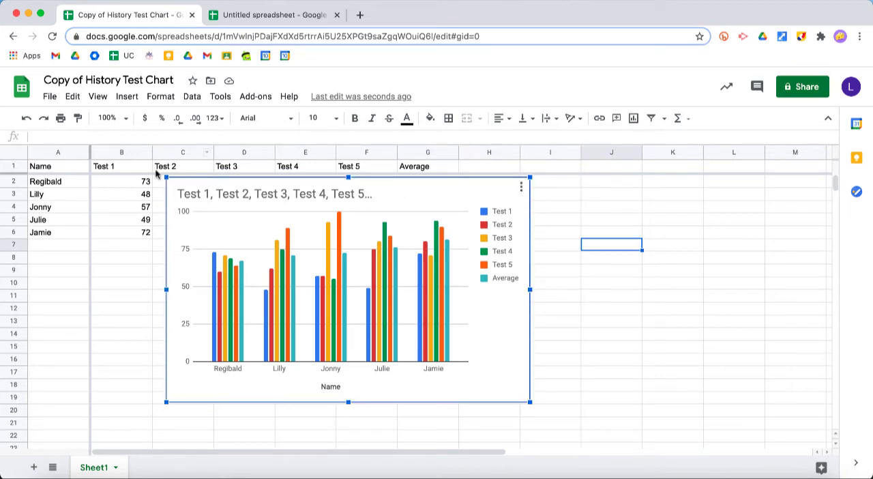
{"action": "left_click", "coordinate": [679, 249]}
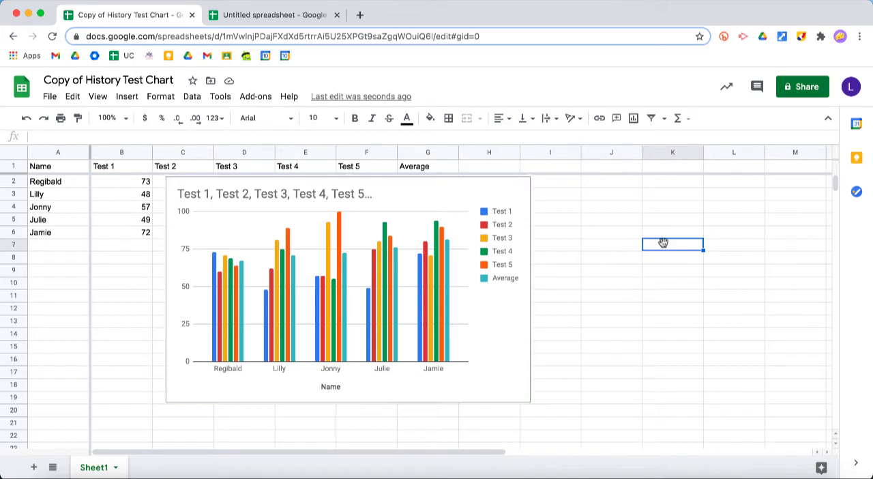
{"action": "left_click", "coordinate": [521, 194]}
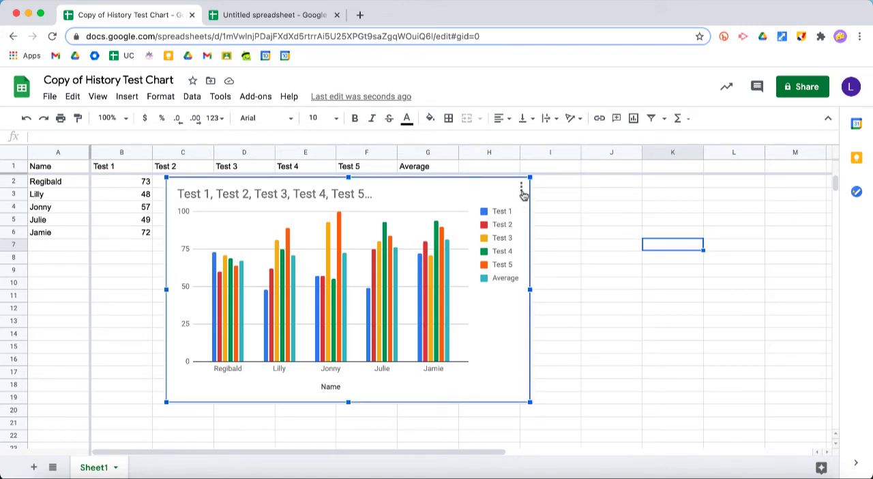
{"action": "left_click", "coordinate": [520, 189]}
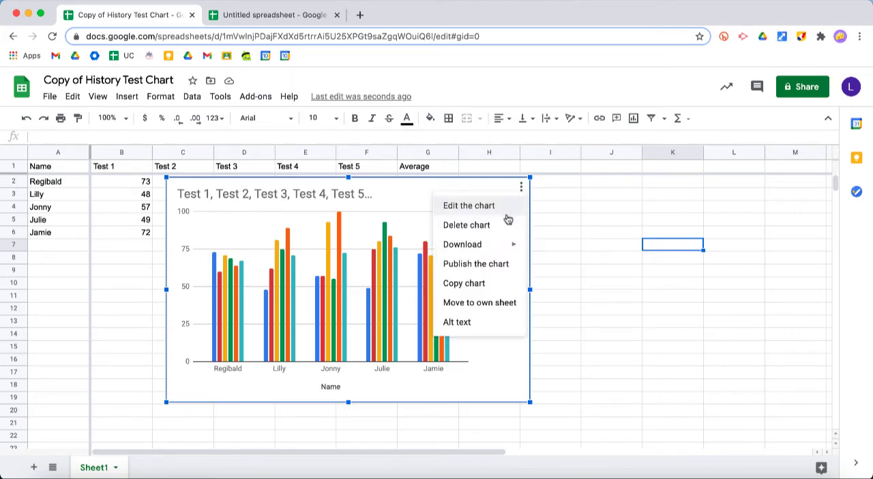
{"action": "left_click", "coordinate": [485, 309]}
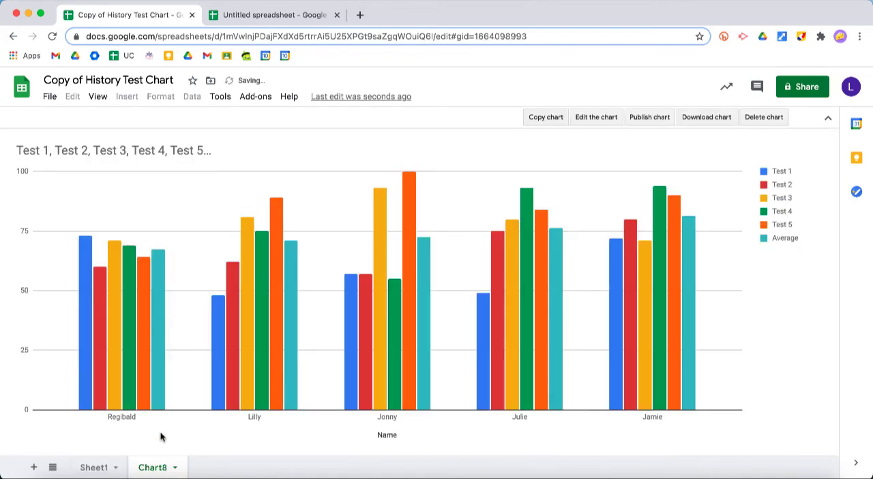
- Compare the data in Sheet1 with the full-size chart on its own sheet, and return to Sheet1
{"action": "left_click", "coordinate": [94, 468]}
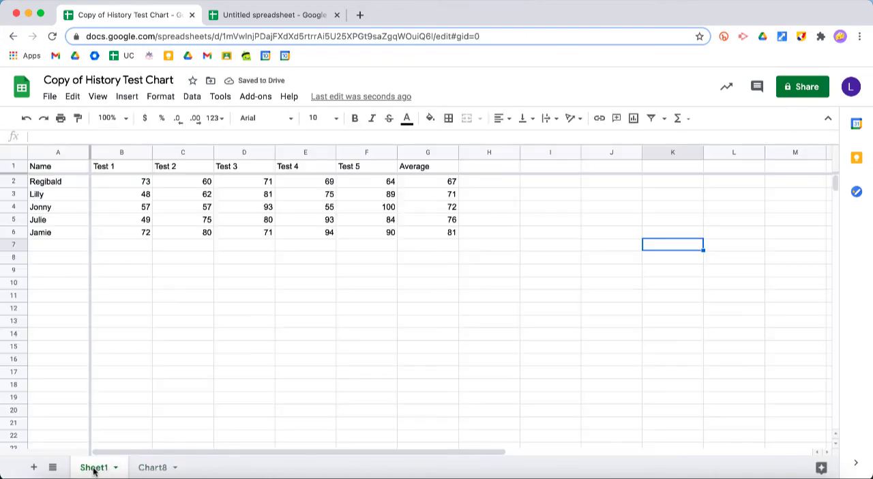
{"action": "left_click", "coordinate": [153, 468]}
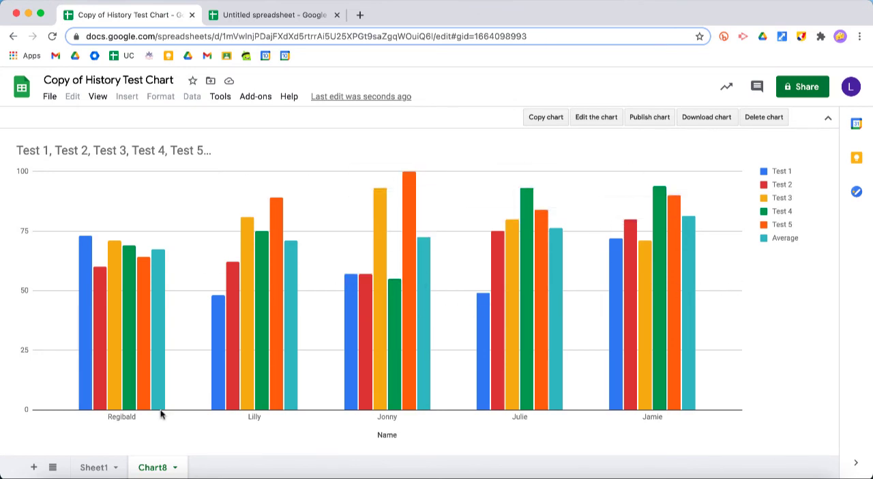
{"action": "left_click", "coordinate": [95, 467]}
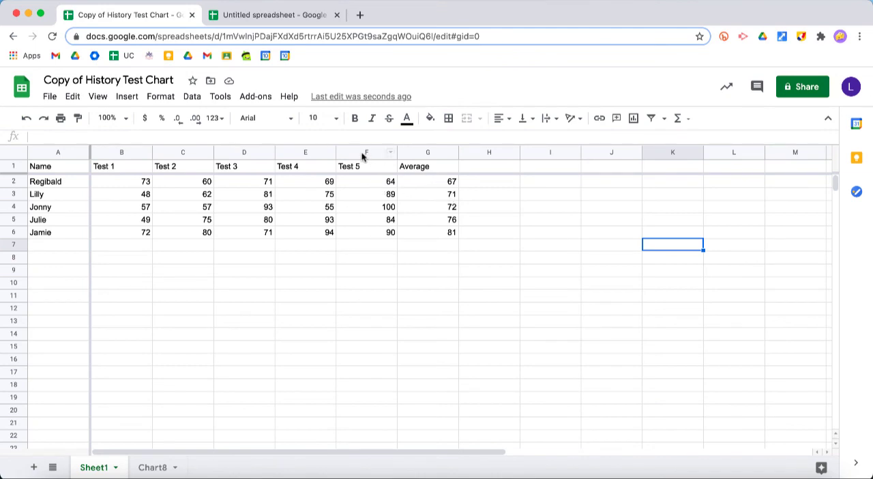
- Try charting only the Average column, G1:G6, and delete that chart
{"action": "left_click_drag", "start_coordinate": [434, 165], "coordinate": [434, 232]}
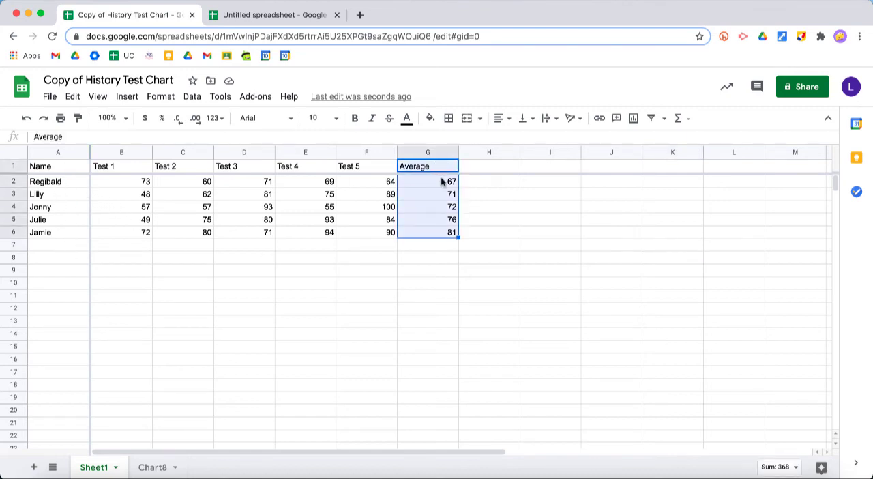
{"action": "left_click", "coordinate": [634, 120]}
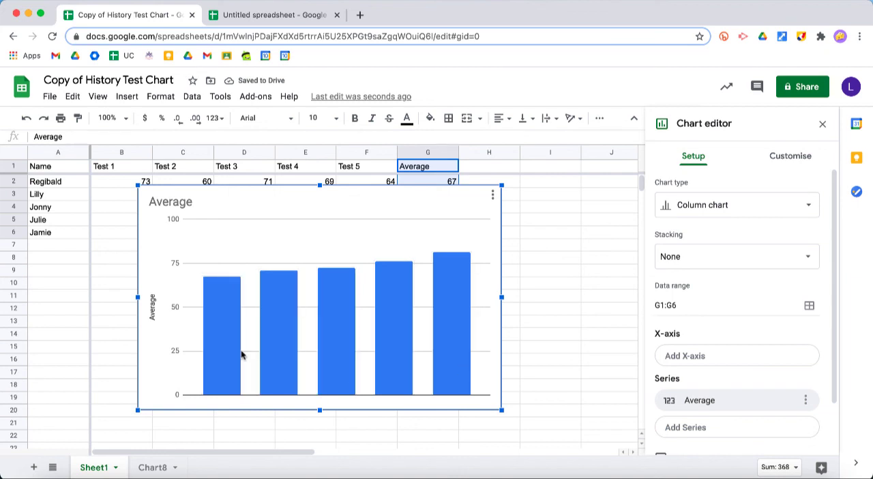
{"action": "left_click", "coordinate": [491, 202]}
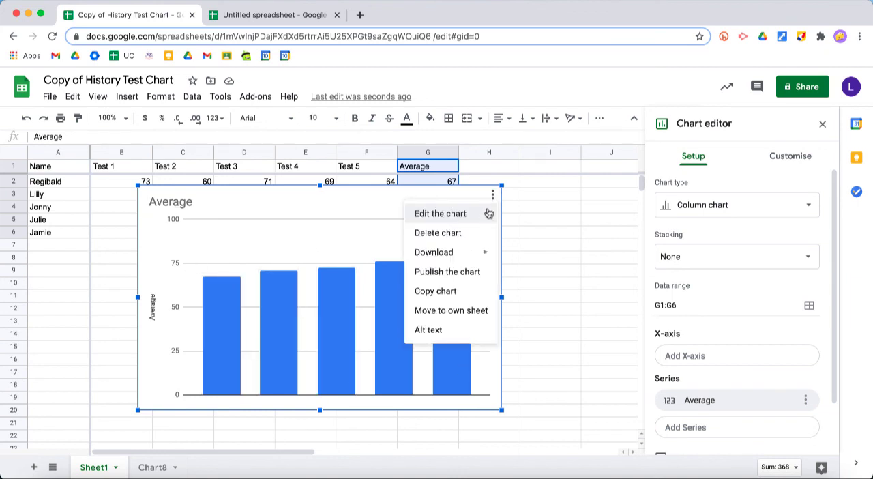
{"action": "left_click", "coordinate": [475, 233]}
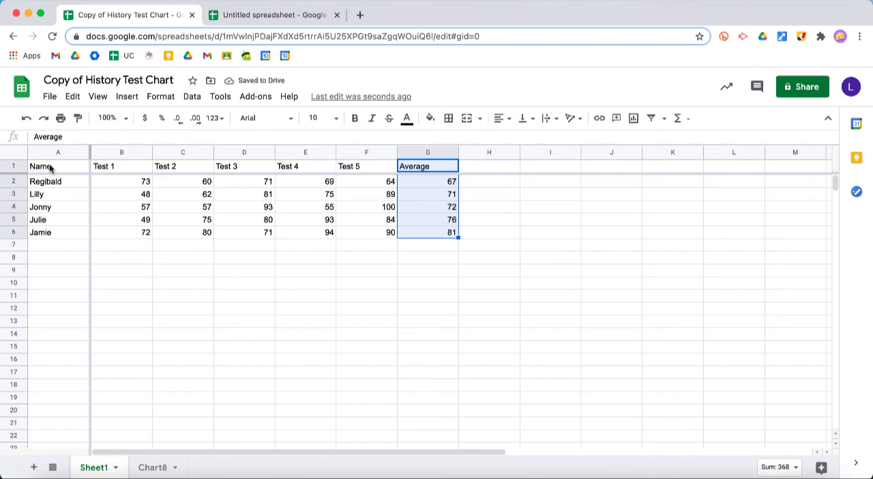
- Add the names in A1:A6 to the selected averages in G1:G6, insert a column chart from both ranges and close the chart editor
{"action": "left_click_drag", "start_coordinate": [50, 168], "coordinate": [49, 233]}
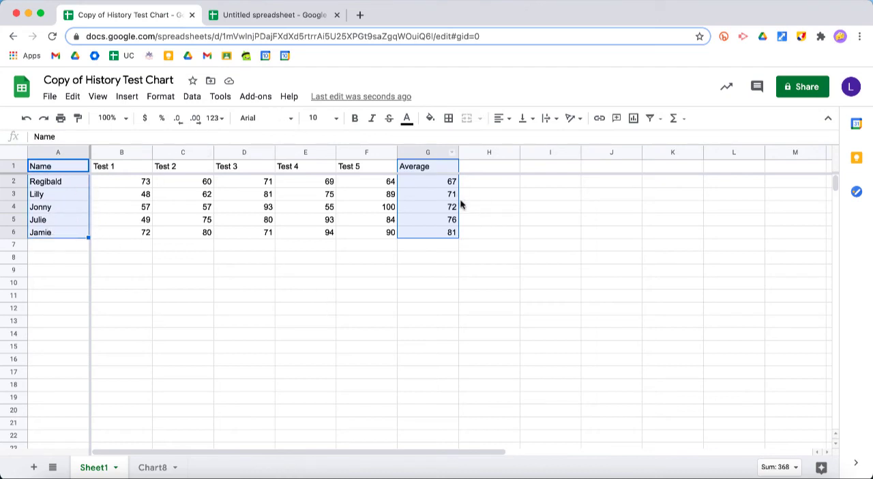
{"action": "left_click", "coordinate": [633, 118]}
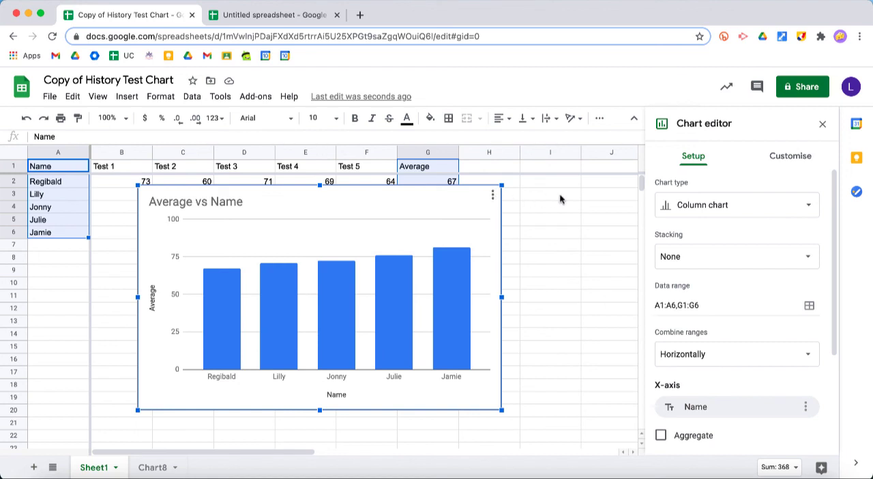
{"action": "left_click", "coordinate": [822, 124]}
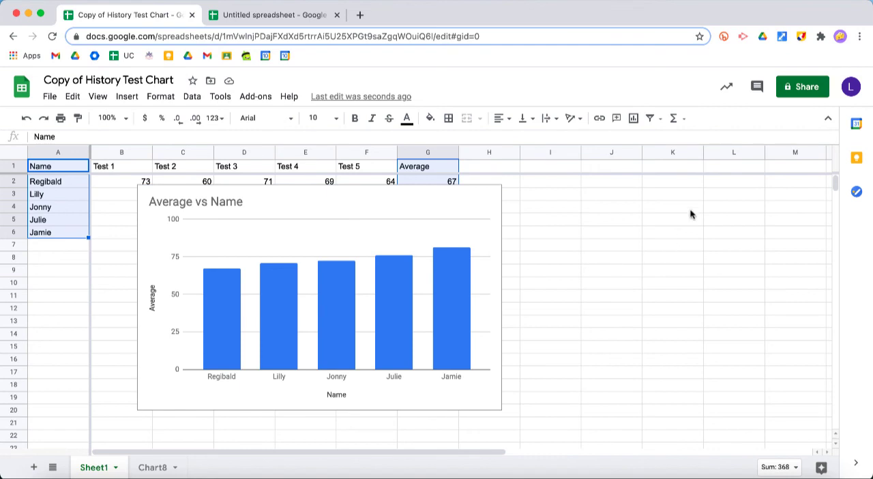
- View the spreadsheet's sharing options and close them
{"action": "left_click", "coordinate": [795, 91]}
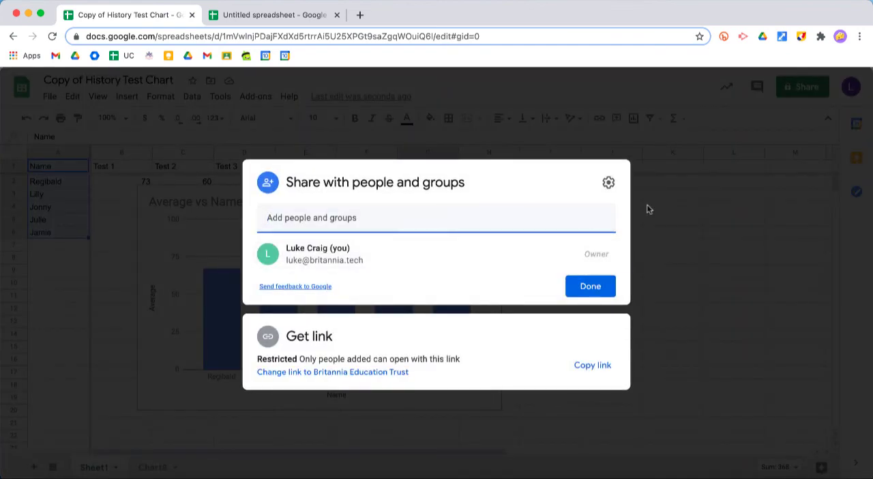
{"action": "left_click", "coordinate": [694, 224]}
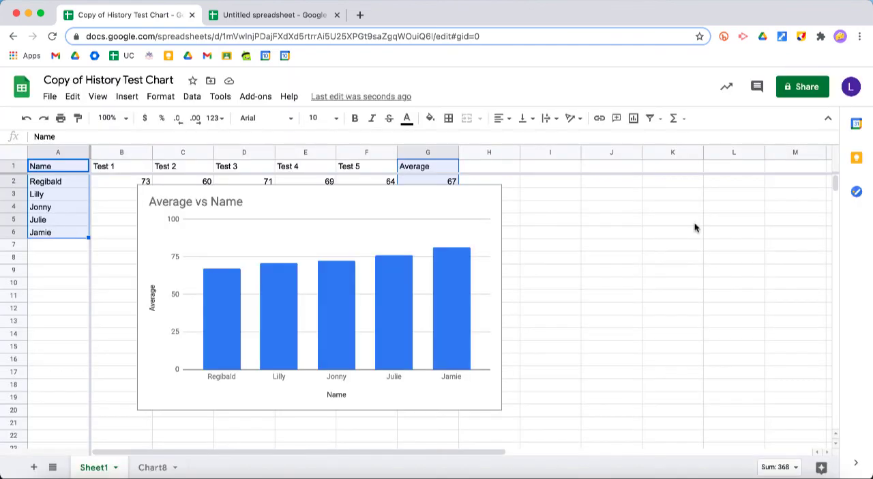
- Move the average-per-student chart below the table, with its upper edge at about row 8
{"action": "left_click", "coordinate": [465, 216]}
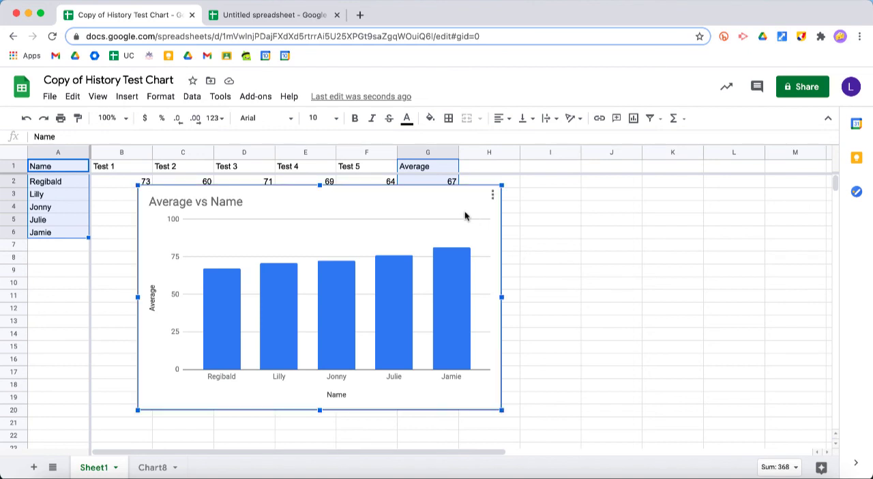
{"action": "left_click_drag", "start_coordinate": [465, 216], "coordinate": [797, 204]}
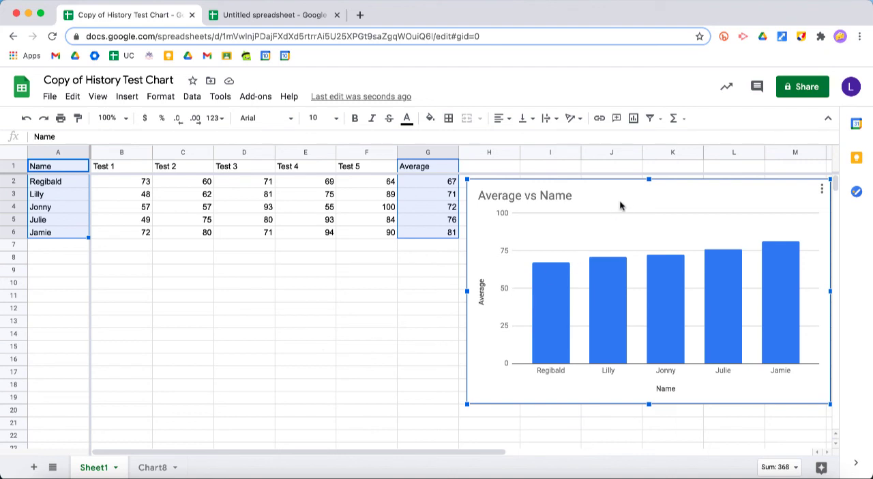
{"action": "left_click_drag", "start_coordinate": [626, 199], "coordinate": [421, 278]}
{"action": "scroll", "coordinate": [455, 180], "scroll_direction": "down", "scroll_amount": 2}
{"action": "scroll", "coordinate": [538, 216], "scroll_direction": "up", "scroll_amount": 2}
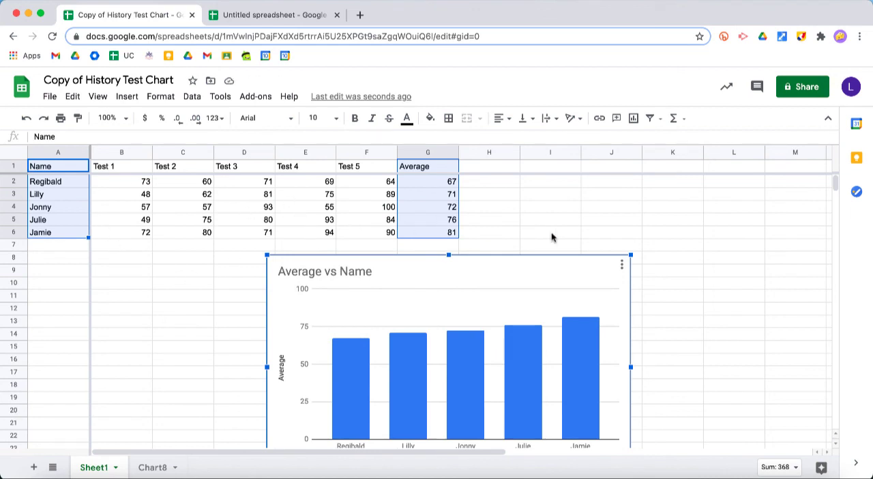
- Review the all-tests chart on its own sheet and return to Sheet1
{"action": "left_click", "coordinate": [154, 467]}
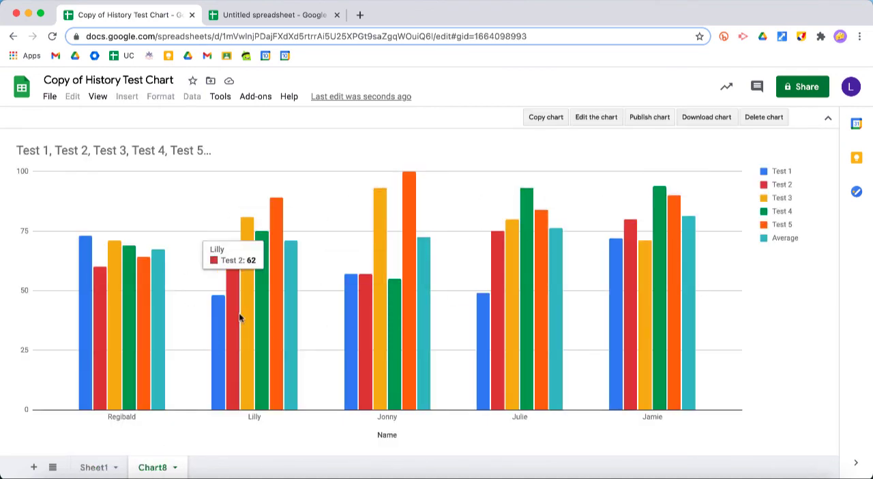
{"action": "left_click", "coordinate": [99, 466]}
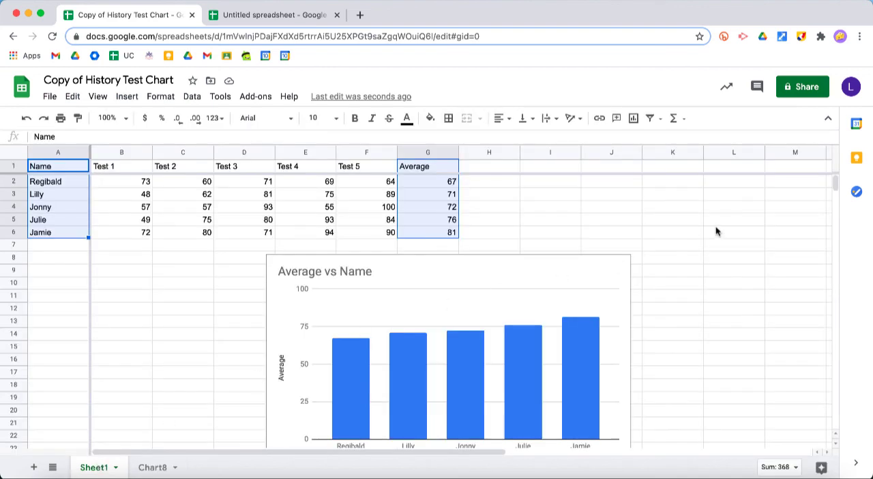